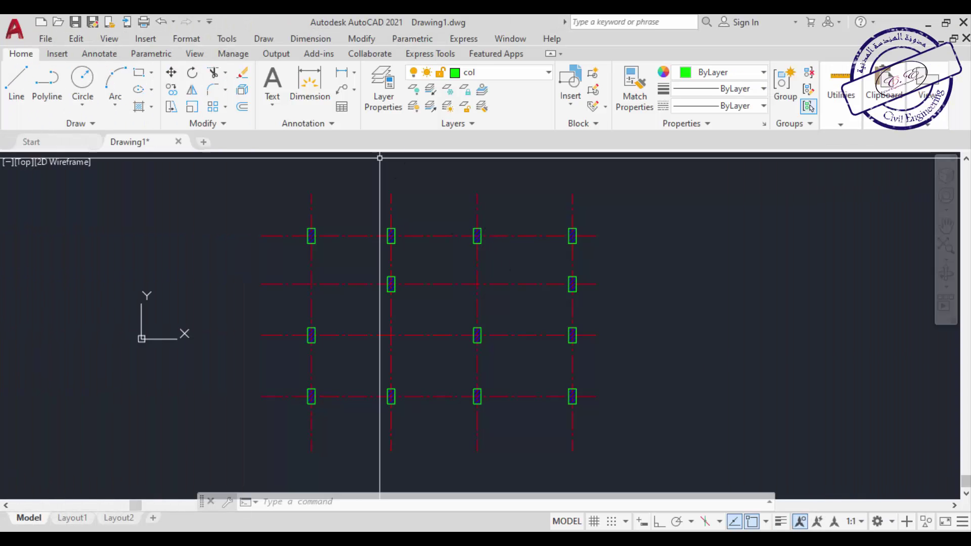
Browse the dimension command and dimension type lists without choosing anything
left_click(302, 41)
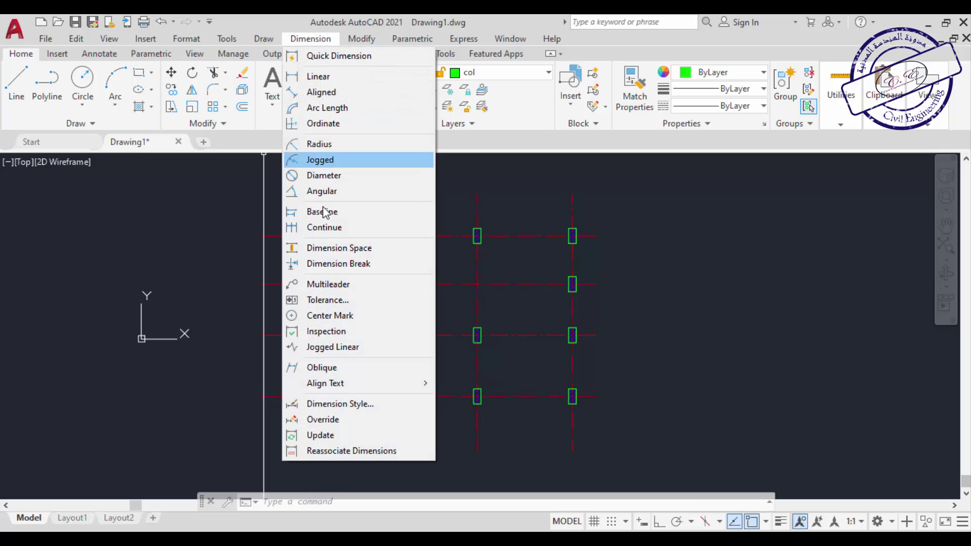
left_click(455, 146)
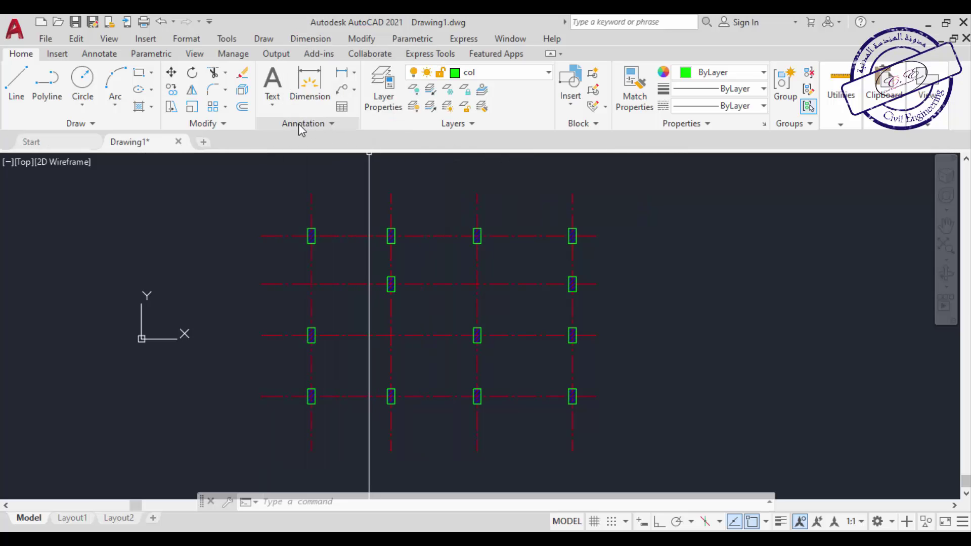
left_click(354, 72)
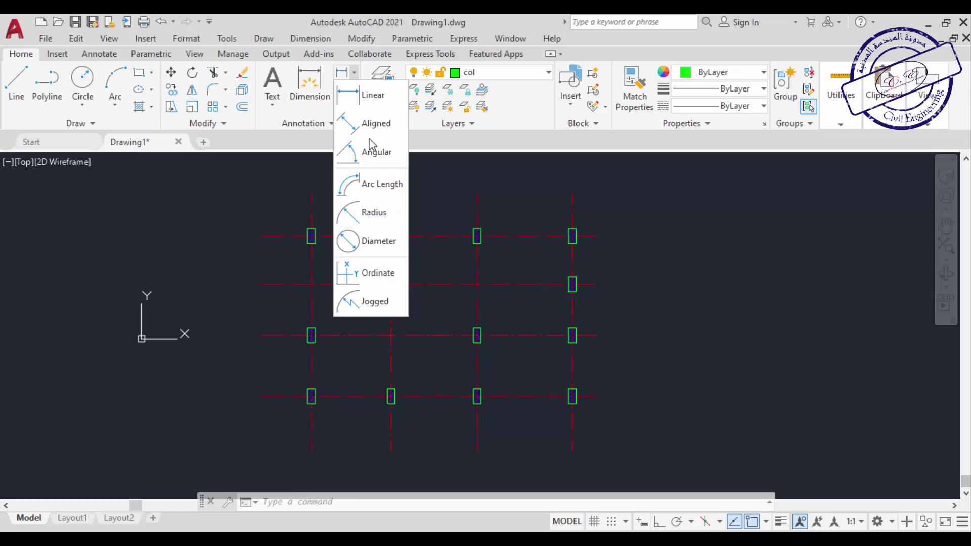
left_click(422, 144)
Draw a horizontal test line beside the column grid with the L command
middle_click_drag(732, 307, 620, 316)
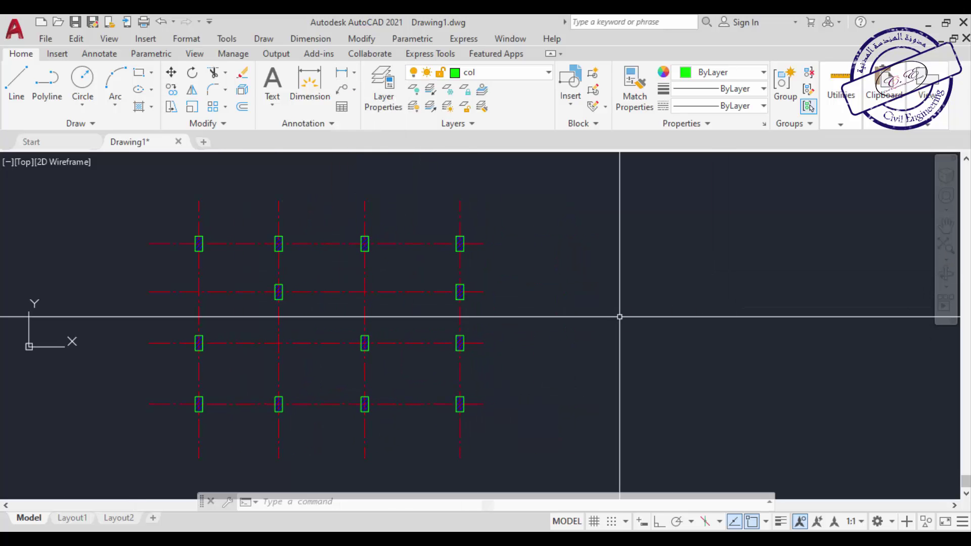
type("l")
key("Return")
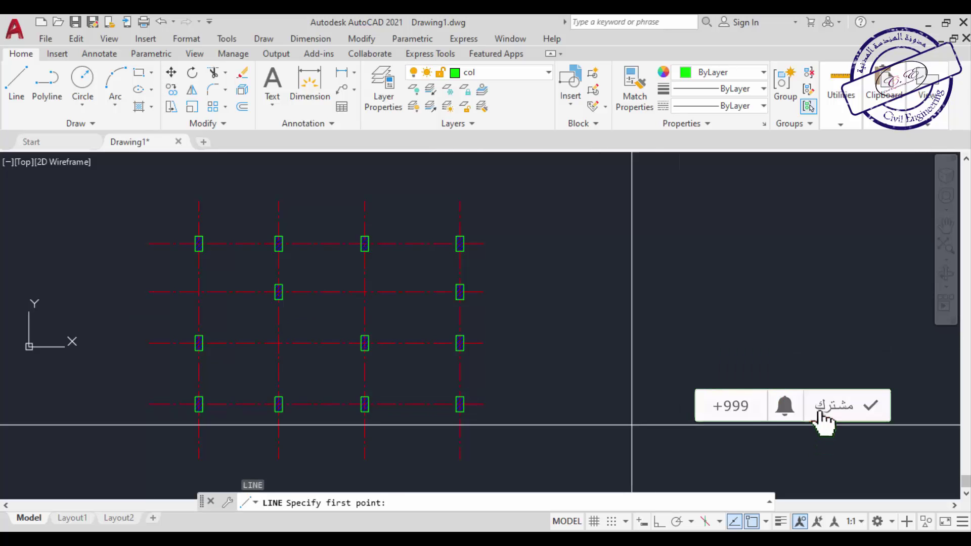
left_click(526, 341)
middle_click_drag(822, 348, 669, 340)
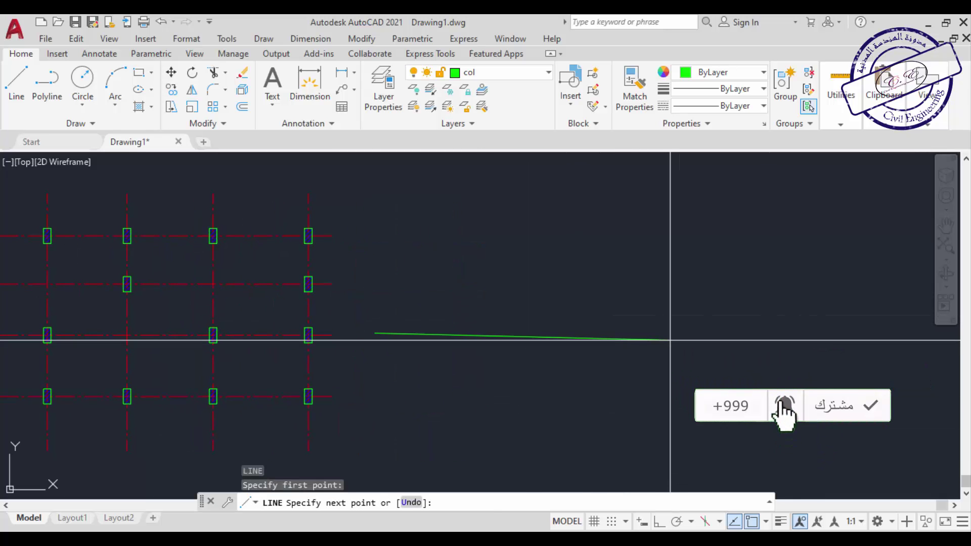
left_click(715, 333)
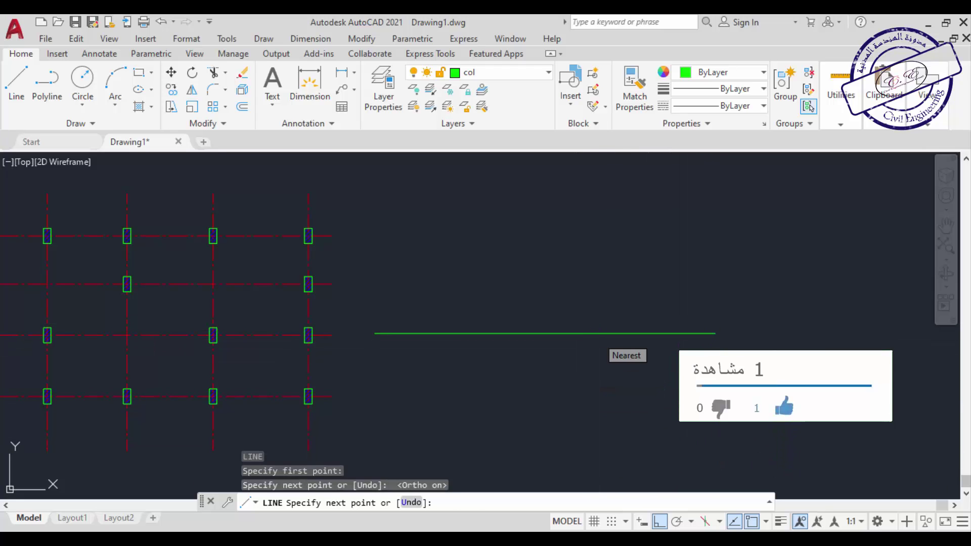
key("Escape")
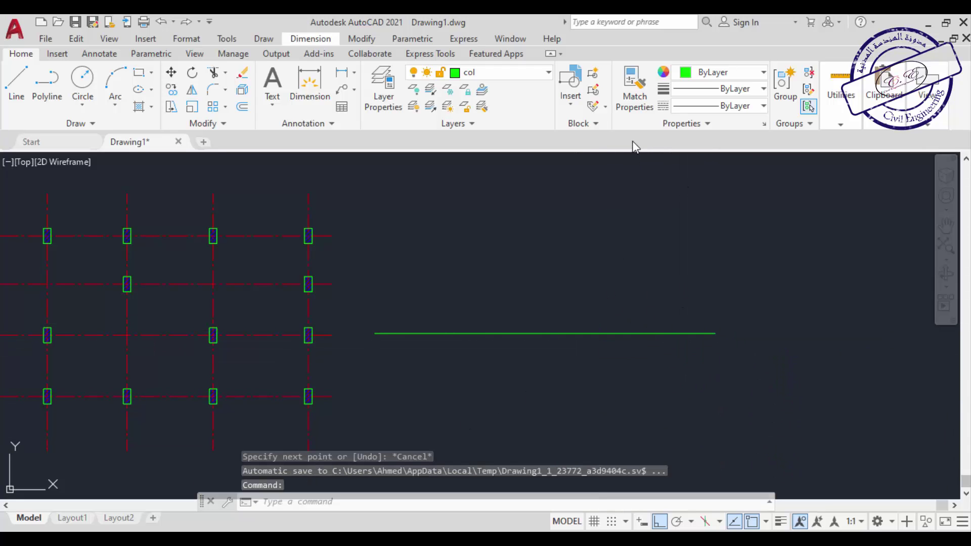
Add a linear dimension reading 13.5776 above the horizontal test line
left_click(615, 241)
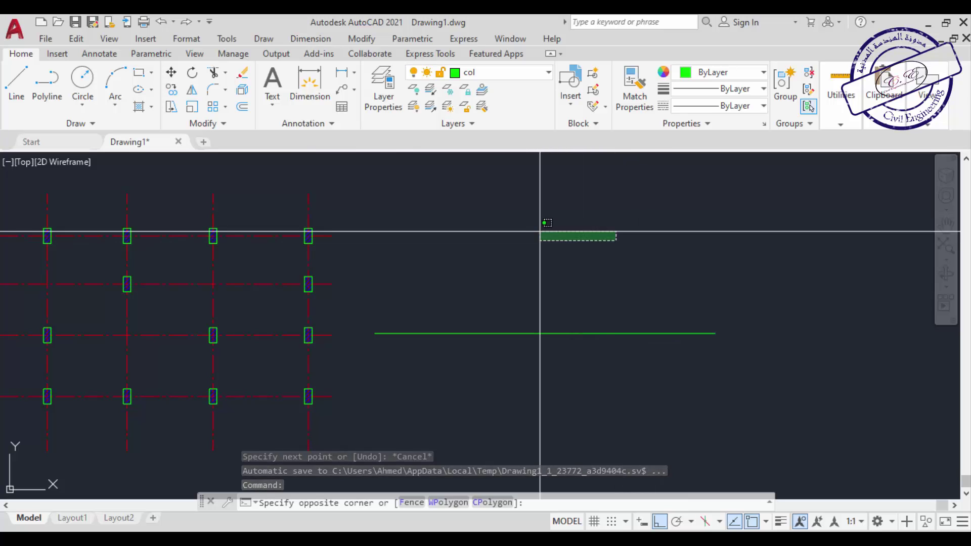
left_click(540, 231)
left_click(356, 75)
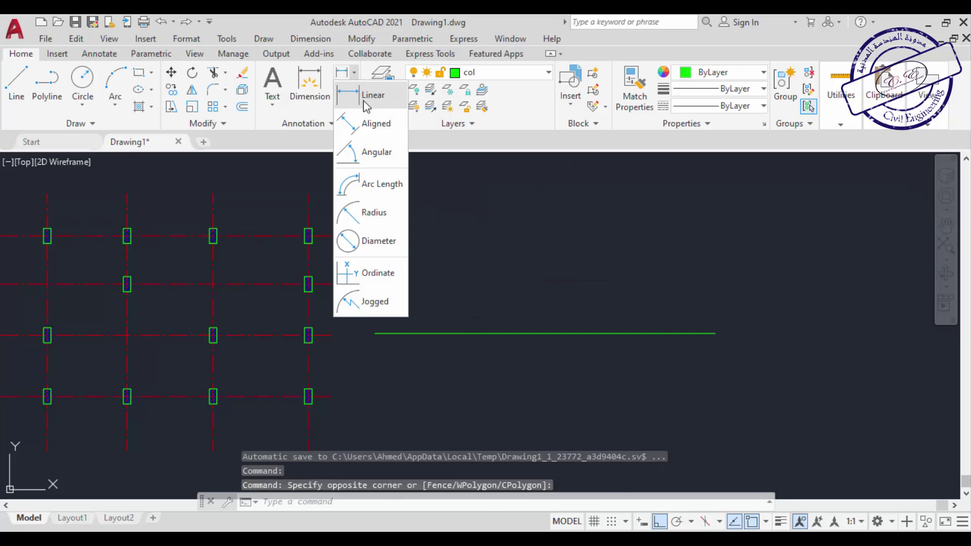
left_click(373, 96)
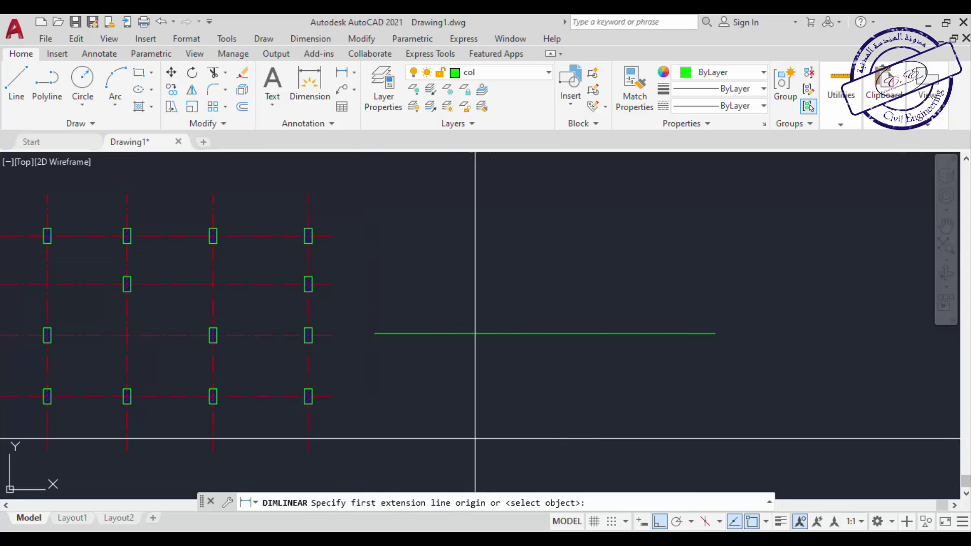
left_click(375, 333)
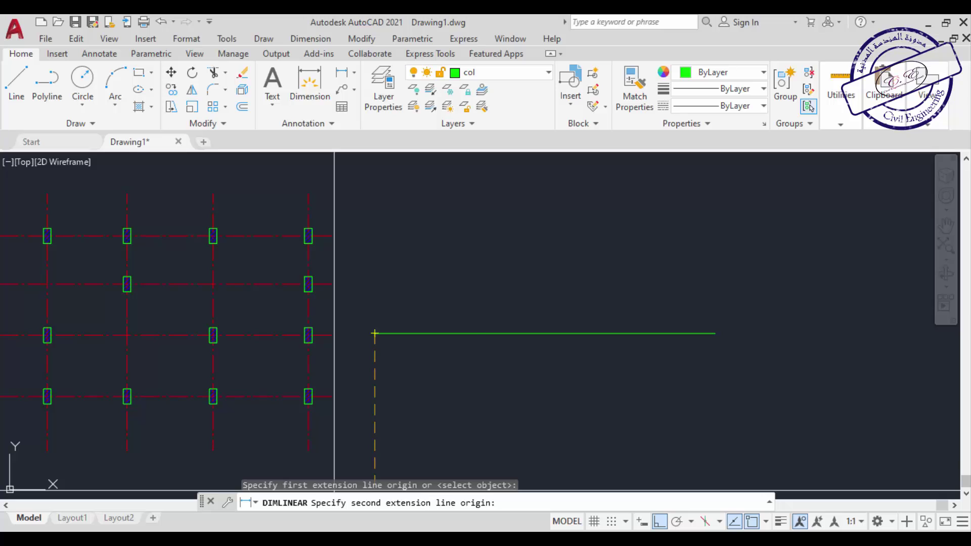
left_click(715, 332)
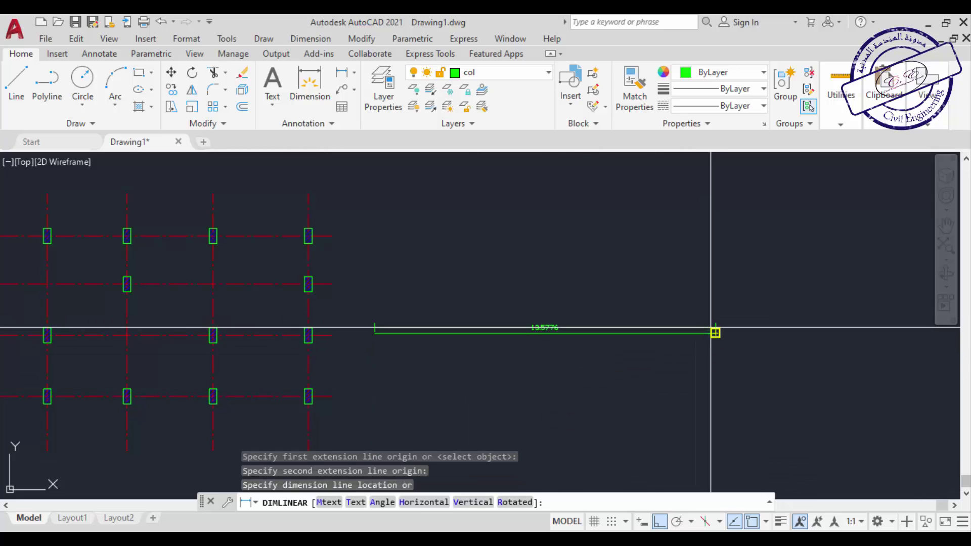
left_click(686, 310)
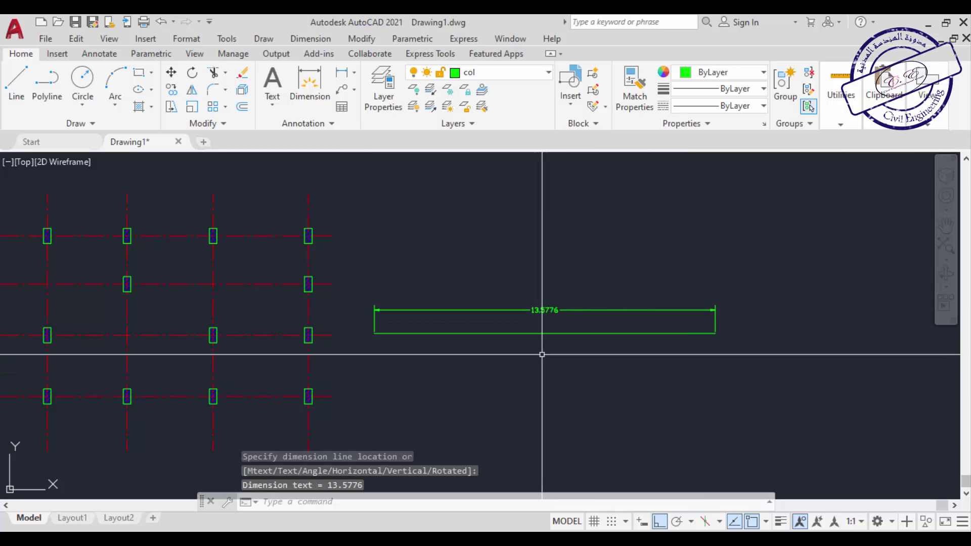
scroll(544, 310, "up", 2)
middle_click_drag(610, 315, 561, 297)
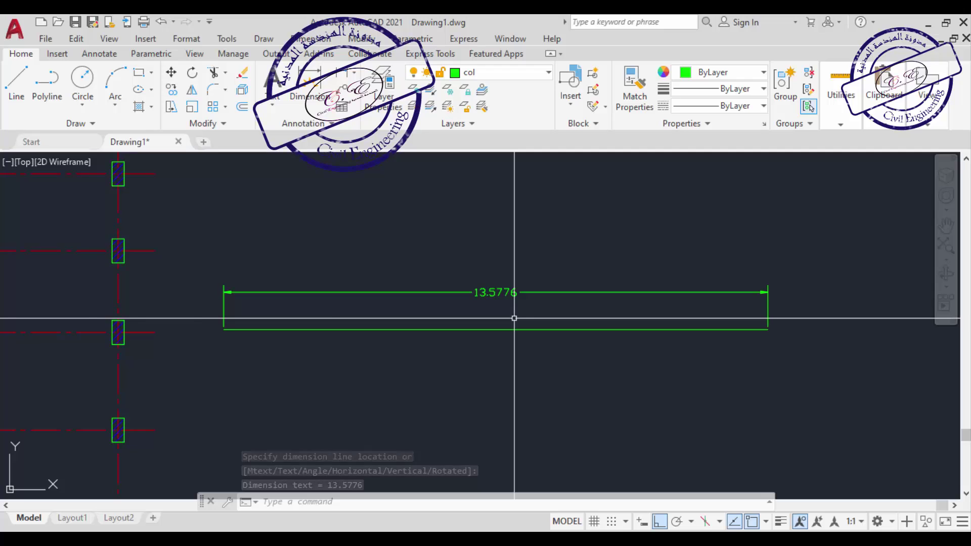
scroll(514, 318, "down", 4)
middle_click_drag(561, 281, 511, 289)
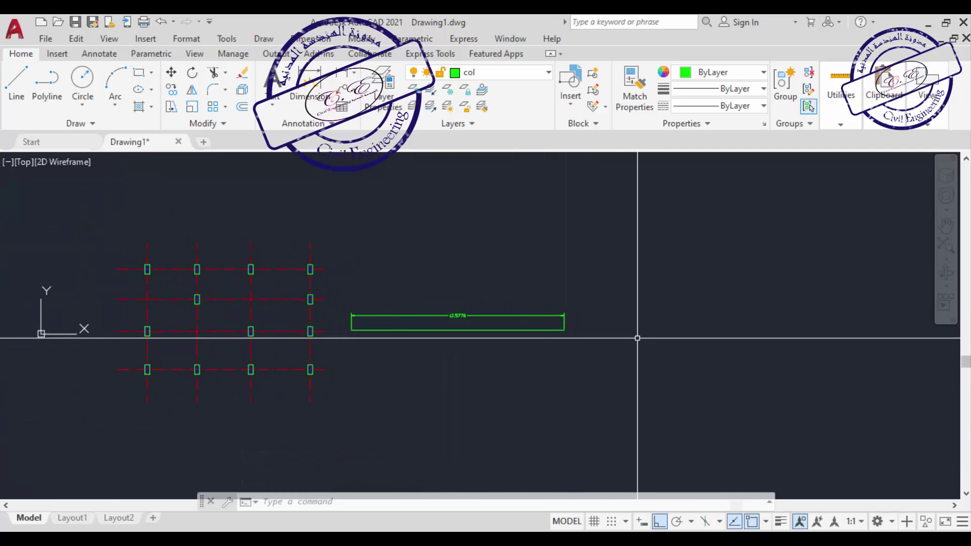
Draw a vertical test line with the L command
type("l")
key("Return")
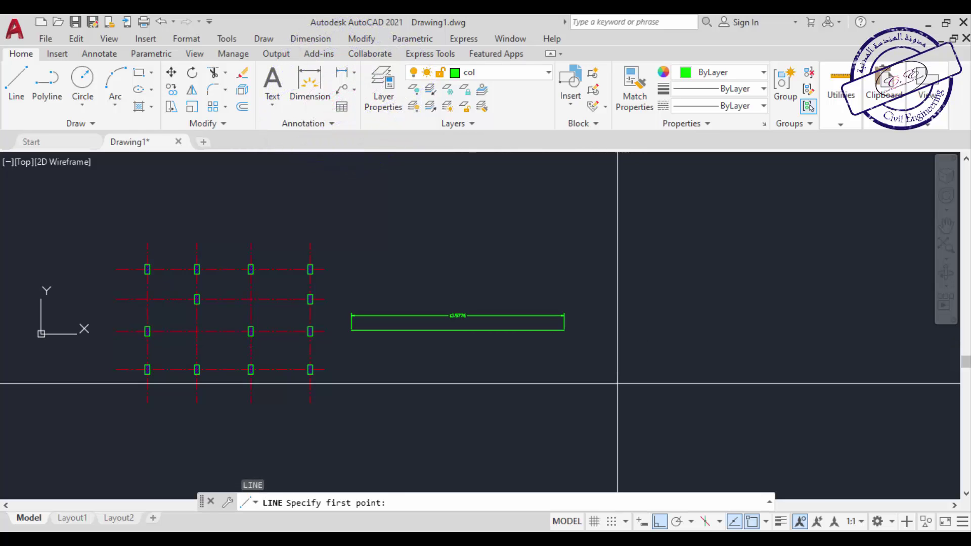
left_click(632, 202)
left_click(632, 336)
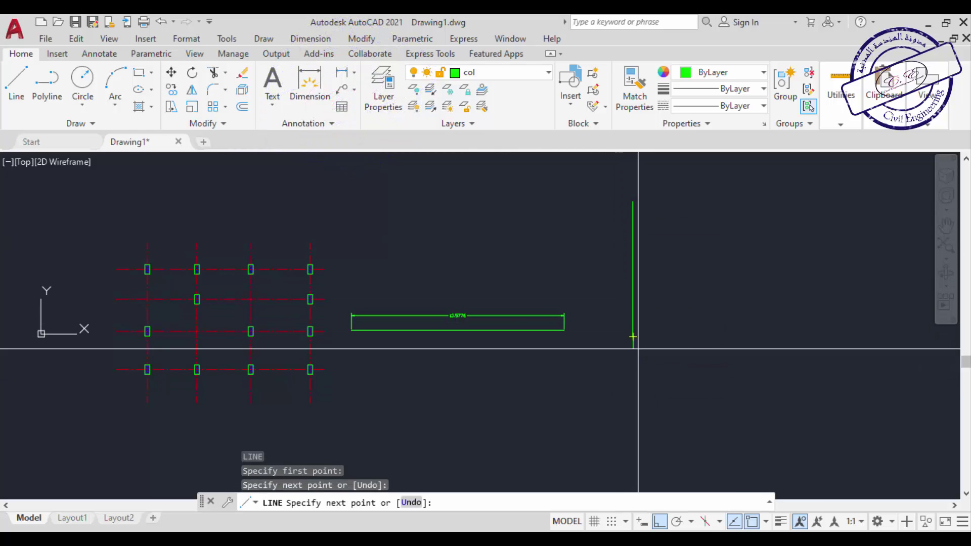
key("Return")
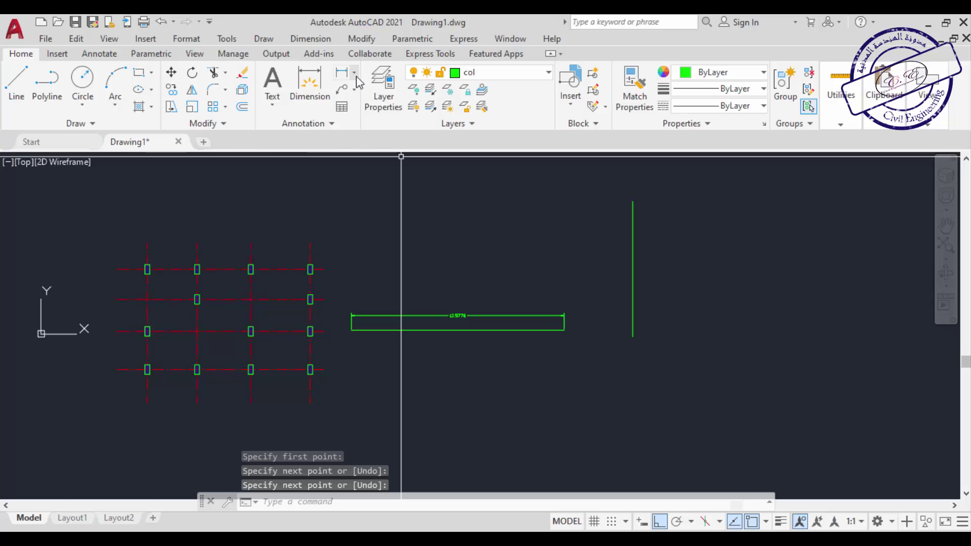
Dimension the vertical line at 8.6616 on its left, then window-select both test lines and dimensions
left_click(355, 77)
left_click(374, 96)
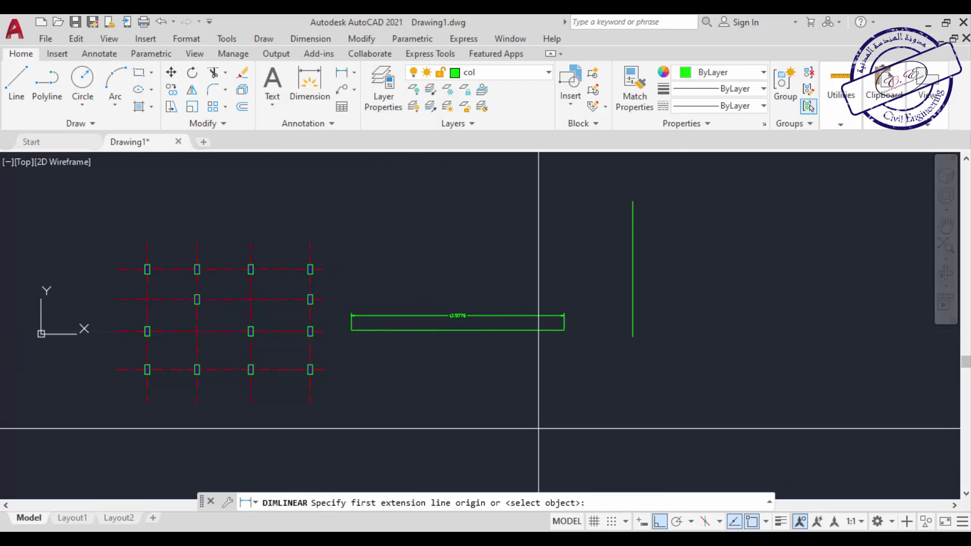
left_click(633, 336)
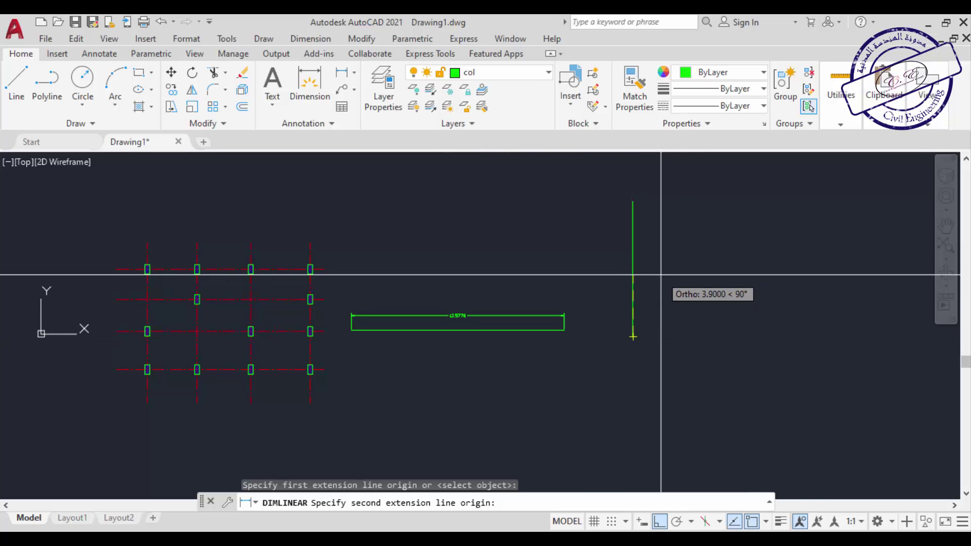
left_click(633, 201)
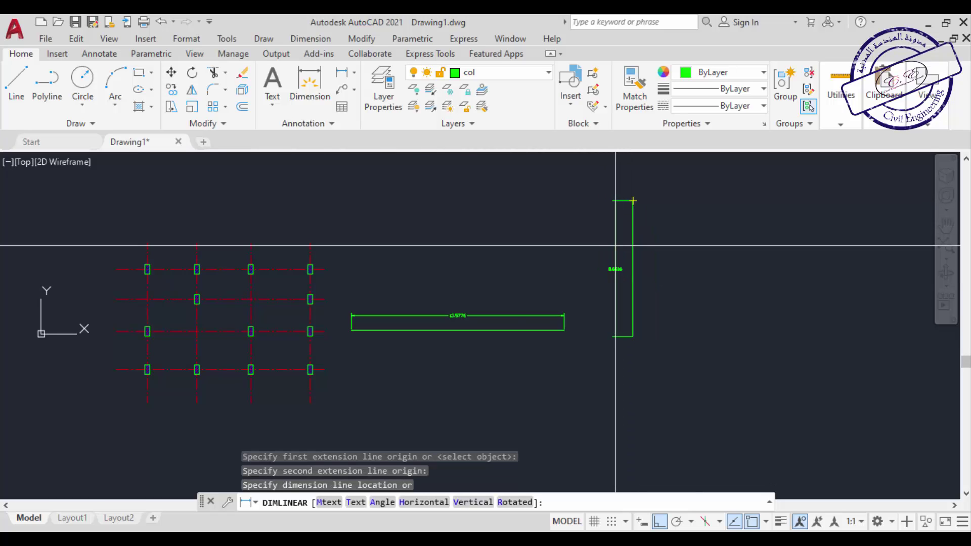
left_click(615, 244)
scroll(619, 269, "up", 2)
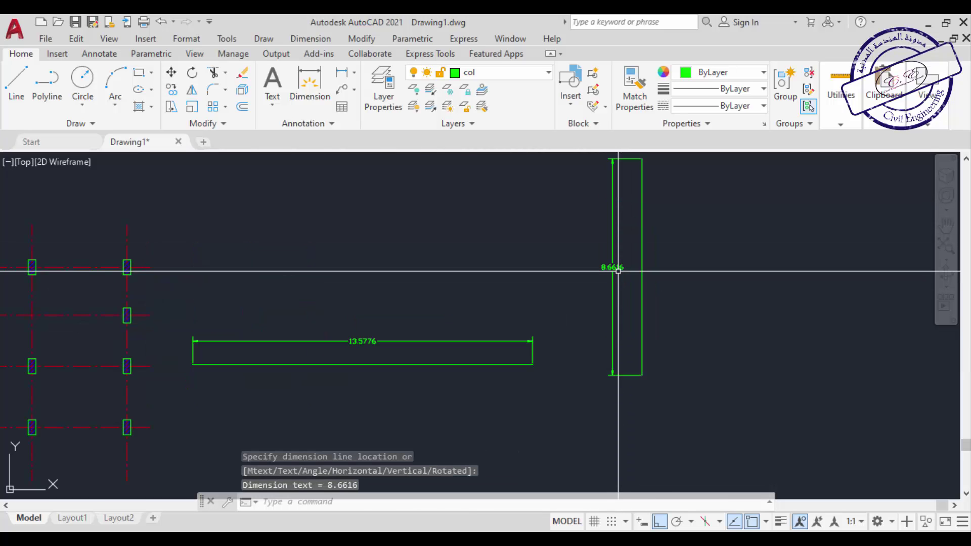
middle_click_drag(697, 217, 674, 250)
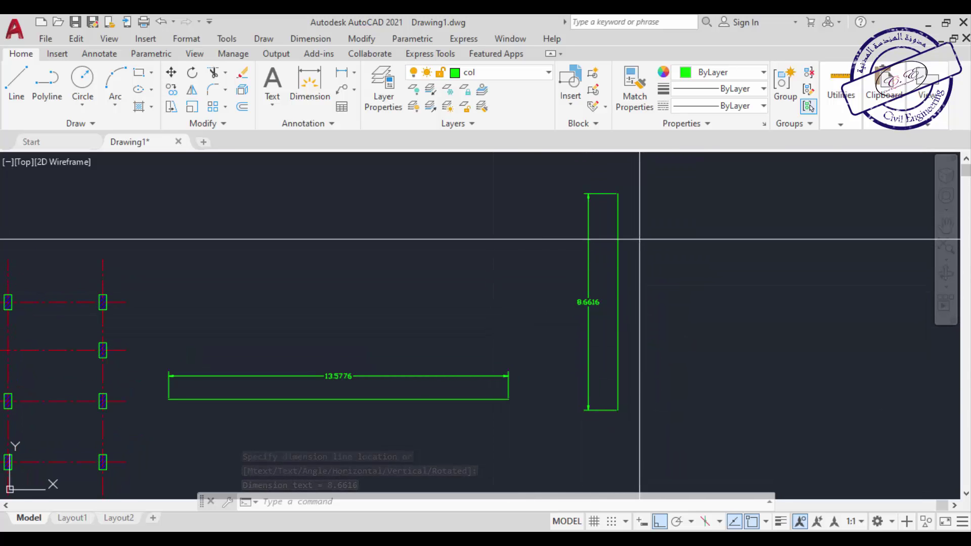
mouse_move(639, 238)
left_mouse_down()
mouse_move(324, 395)
mouse_move(312, 415)
left_mouse_up()
Erase the test lines and dimensions, then draw a line sloping up to the right
key("Delete")
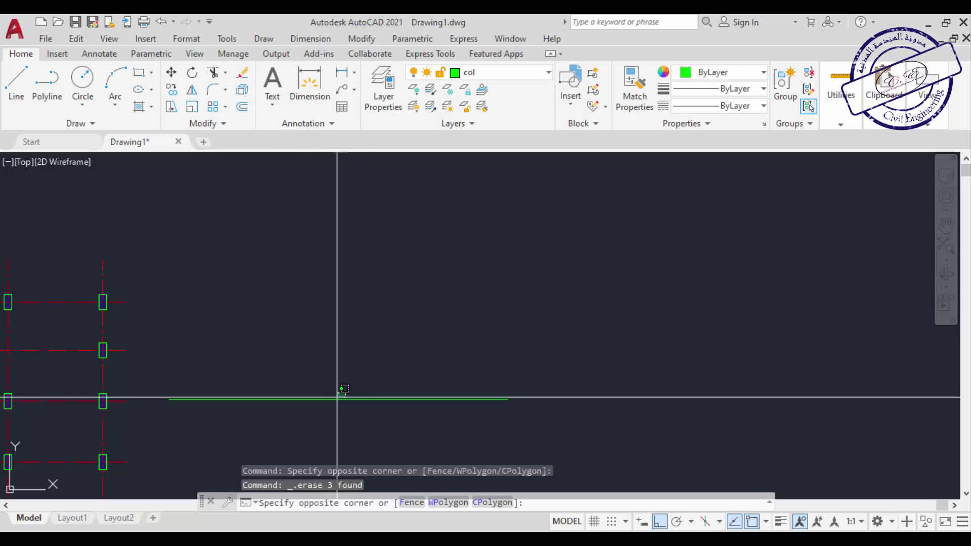
key("Delete")
type("l")
key("Return")
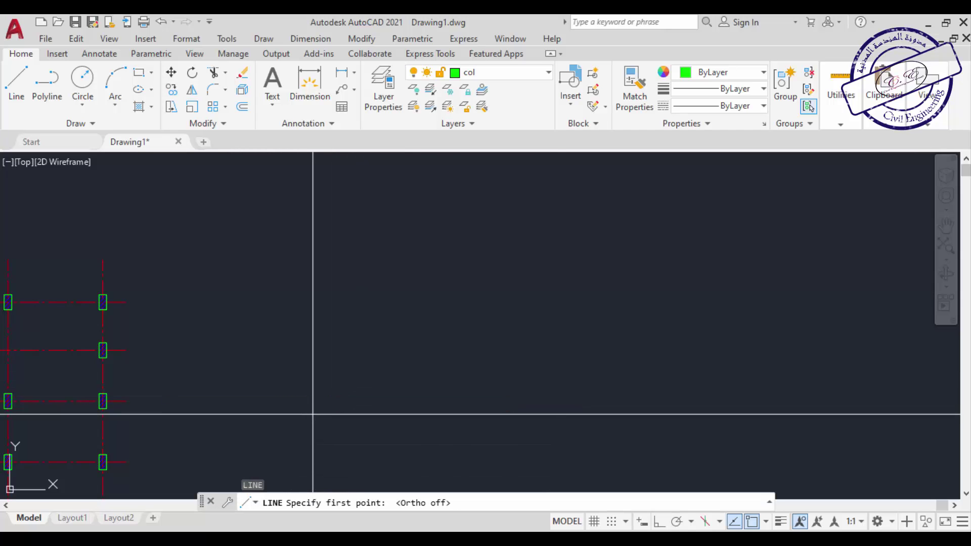
left_click(297, 383)
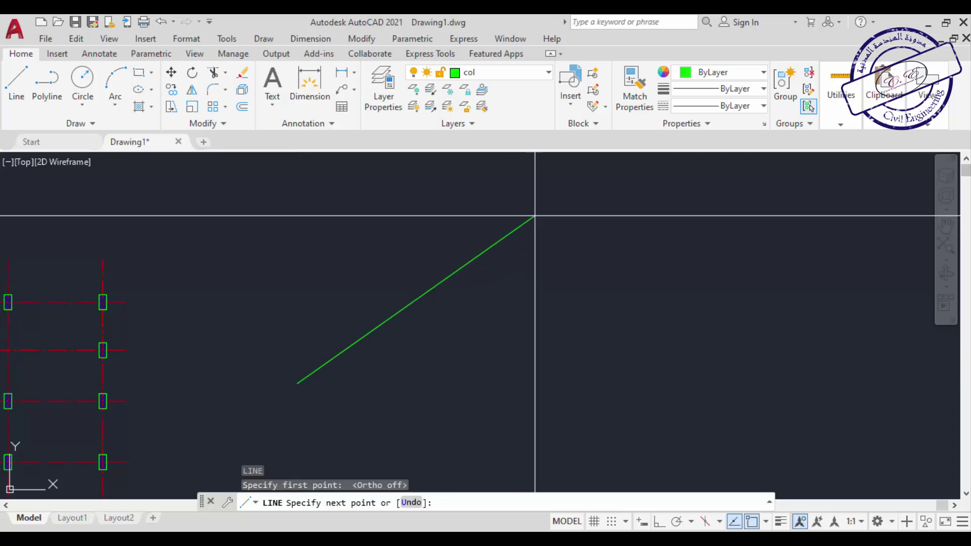
left_click(716, 201)
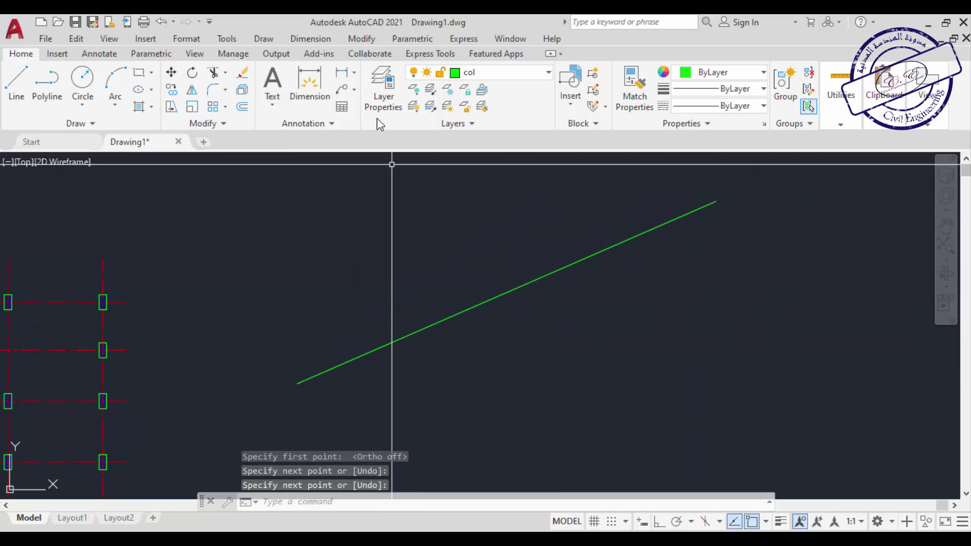
Give the sloped line an aligned 18.2714 dimension, then erase the line and dimension
left_click(355, 74)
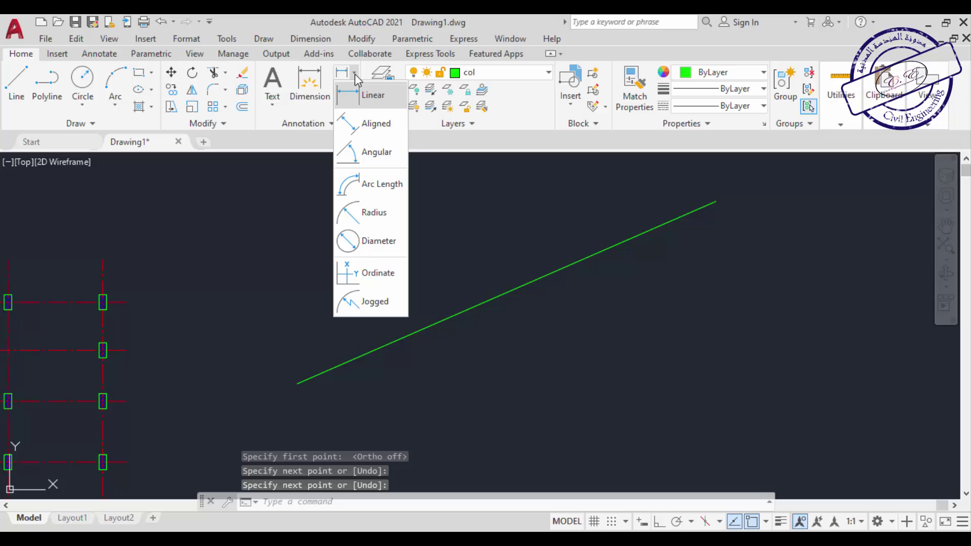
left_click(384, 127)
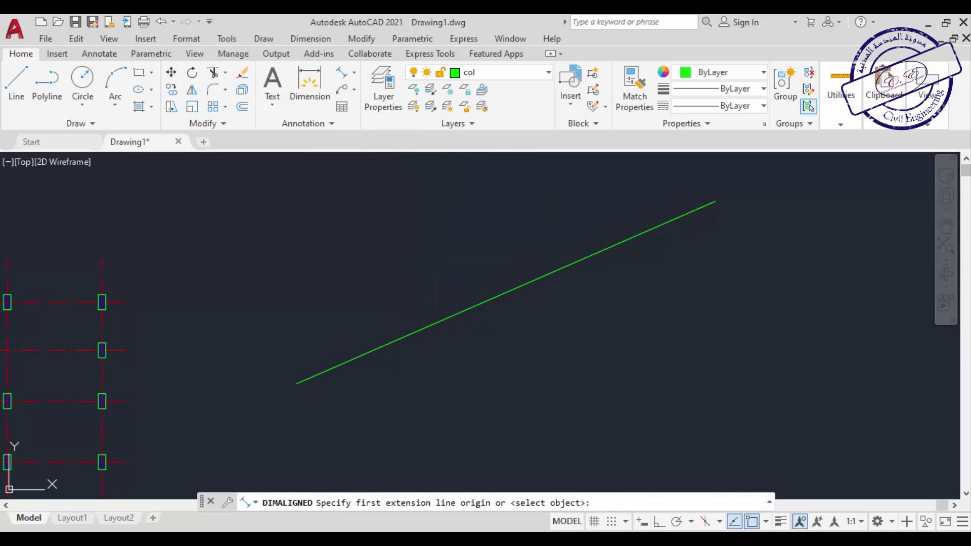
middle_click_drag(430, 259, 390, 277)
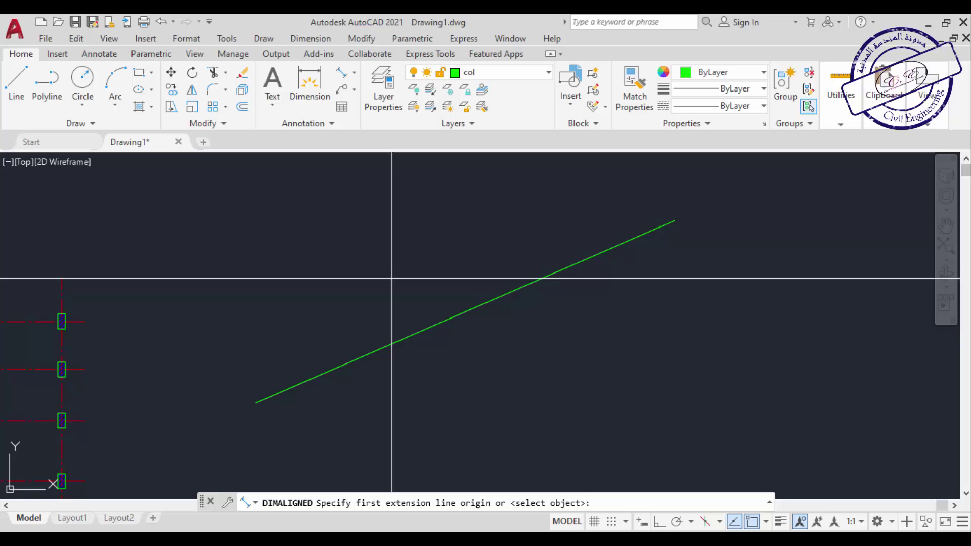
left_click(256, 402)
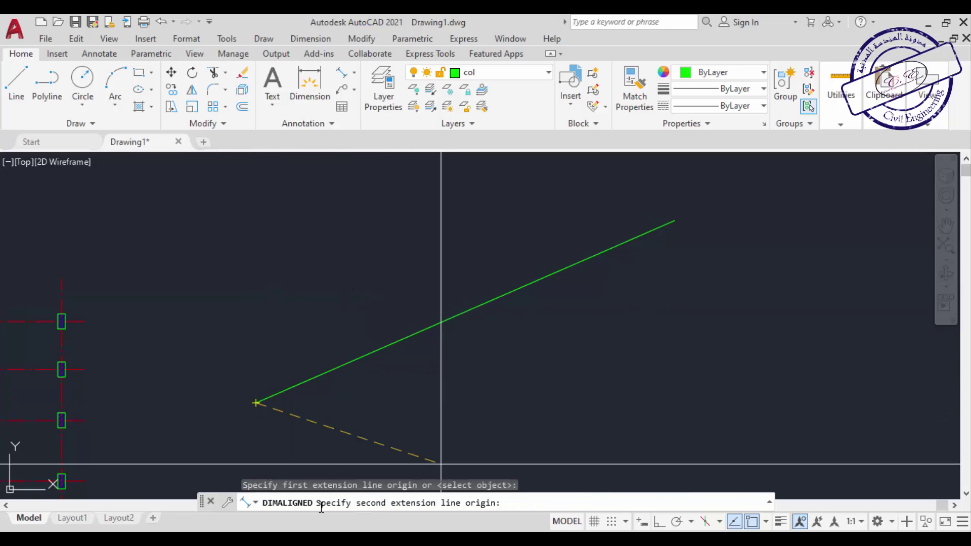
left_click(674, 220)
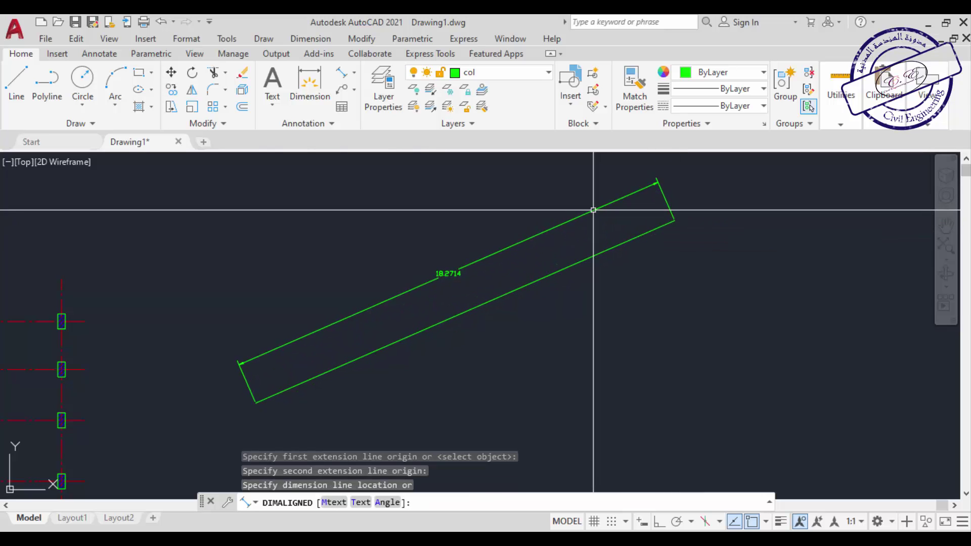
left_click(591, 209)
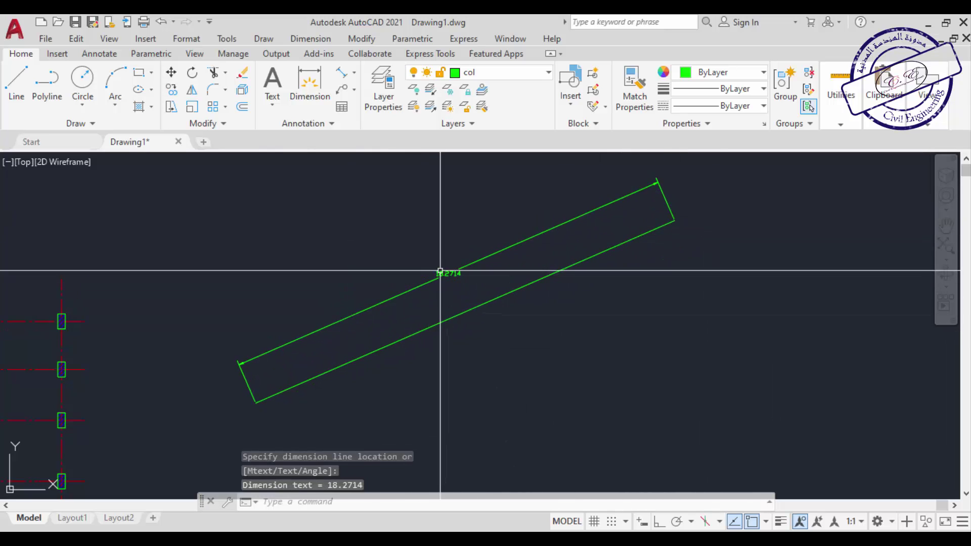
left_click(532, 225)
left_click(418, 402)
key("Delete")
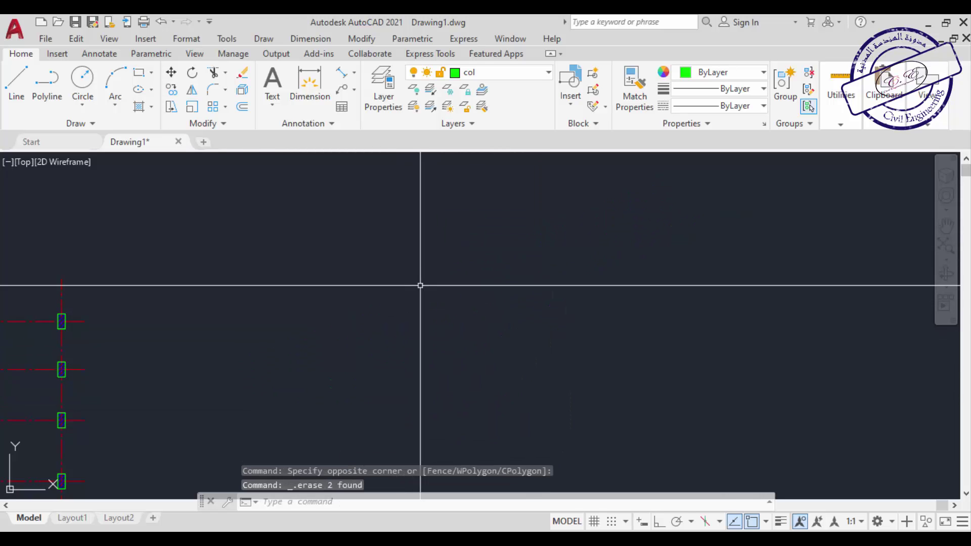
Draw a horizontal line and a sloped line meeting at an angle, with ortho off
left_click(354, 75)
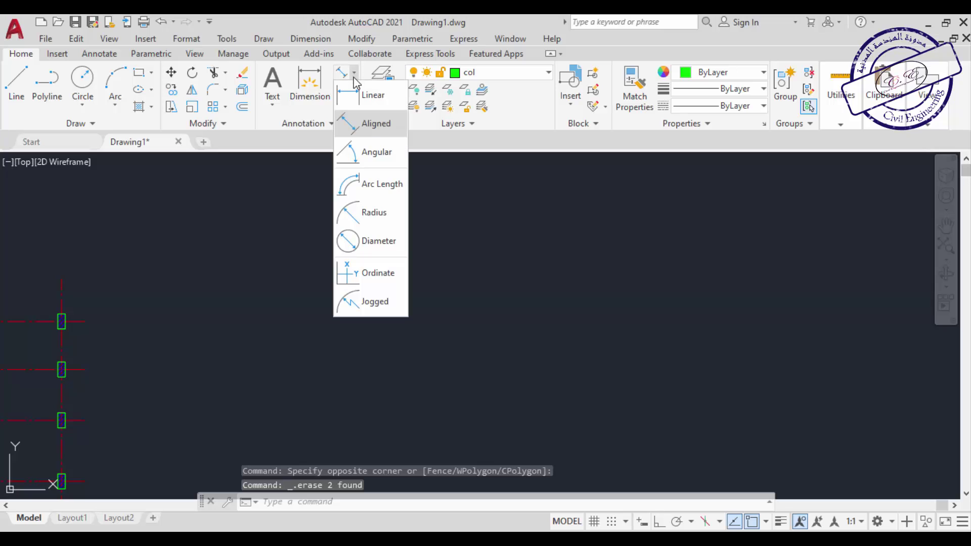
left_click(379, 160)
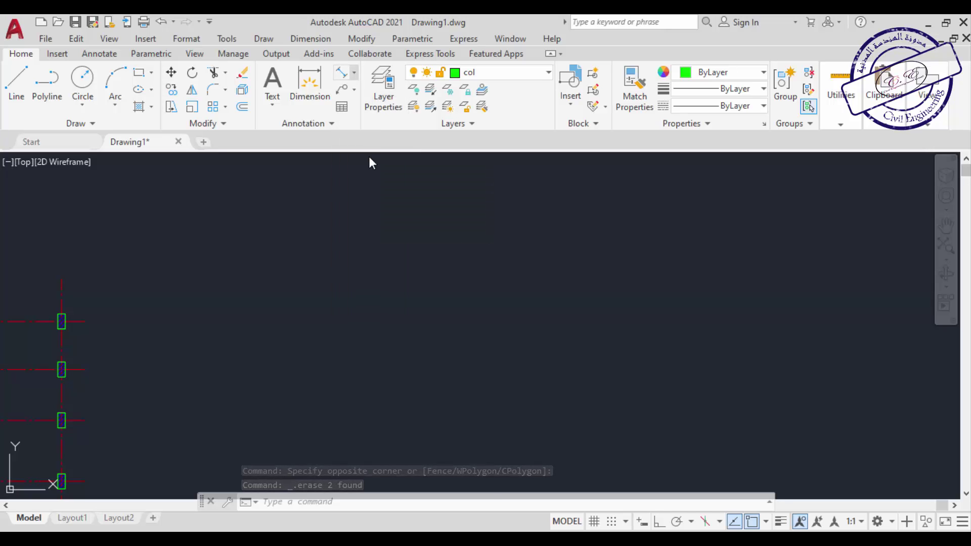
key("Escape")
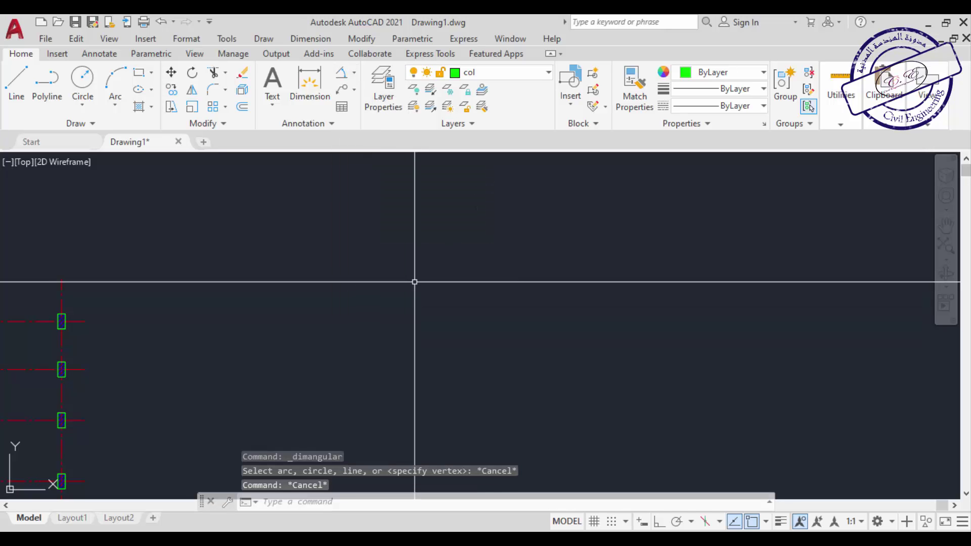
type("l")
key("Return")
left_click(337, 350)
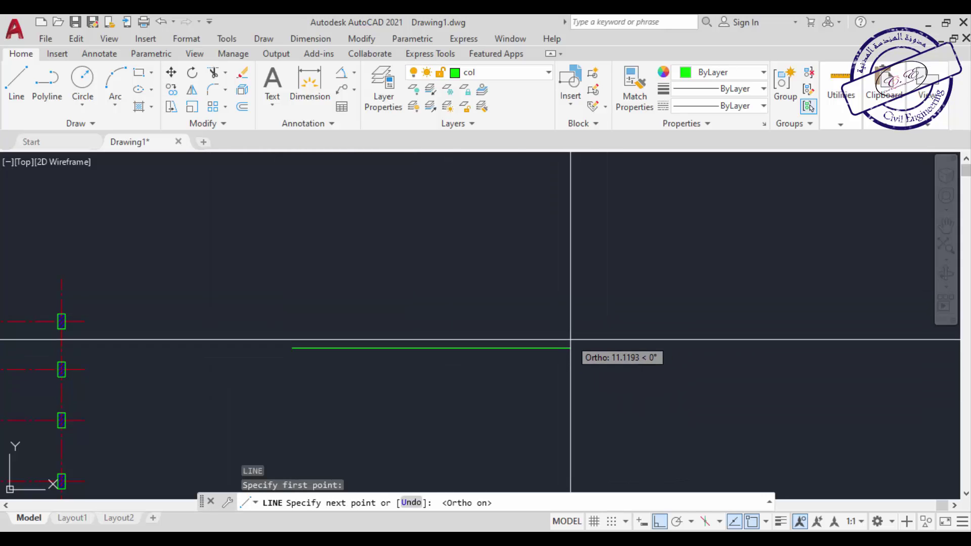
key("F8")
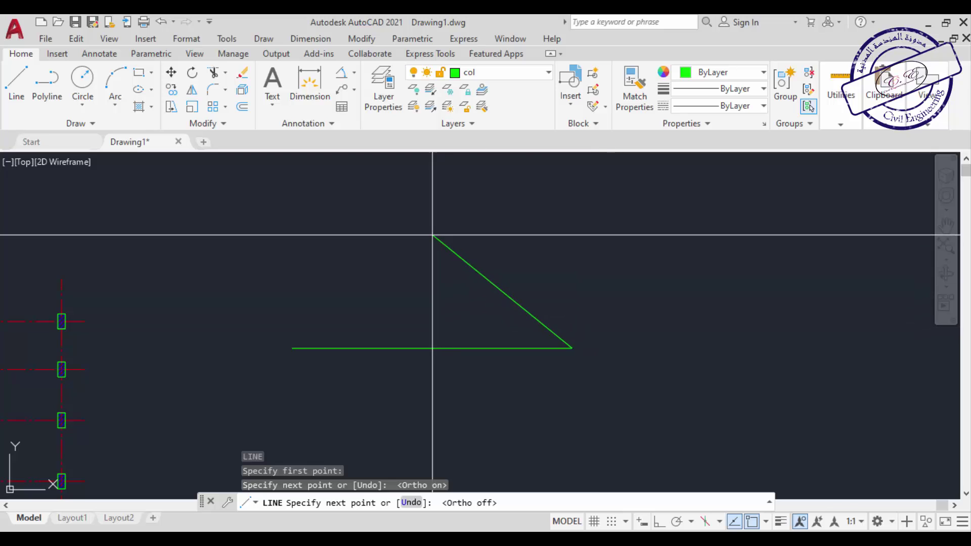
left_click(345, 209)
key("Return")
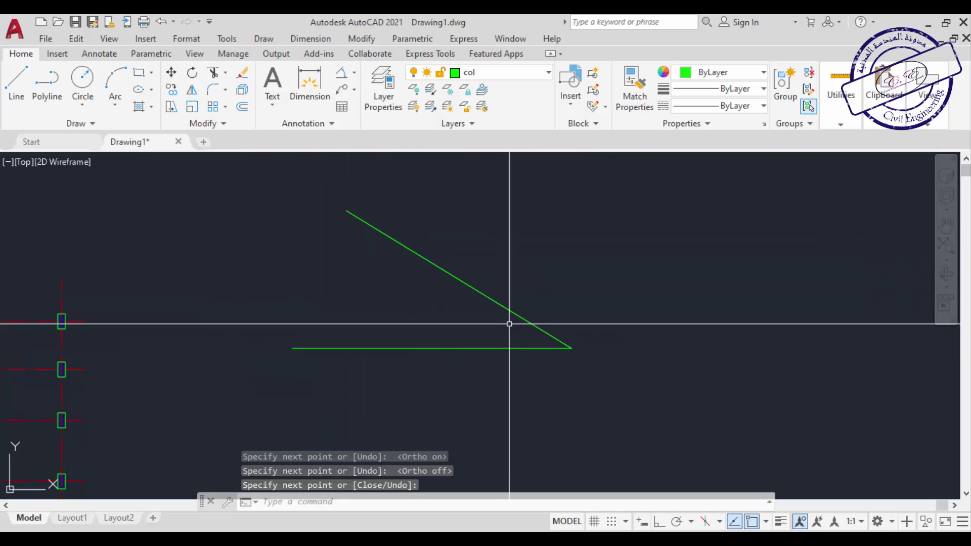
Dimension the 31° angle between the two lines, then erase the lines and dimension
left_click(354, 75)
left_click(366, 151)
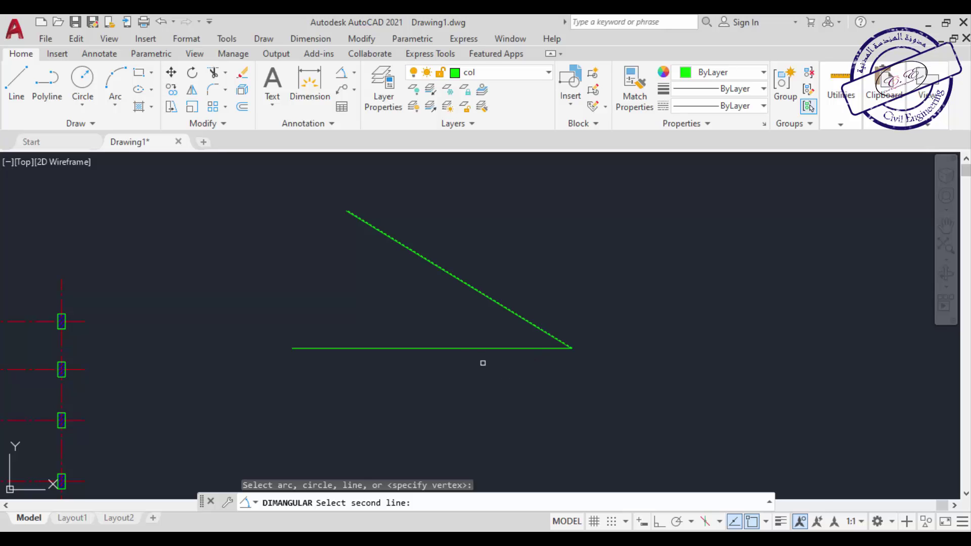
left_click(480, 348)
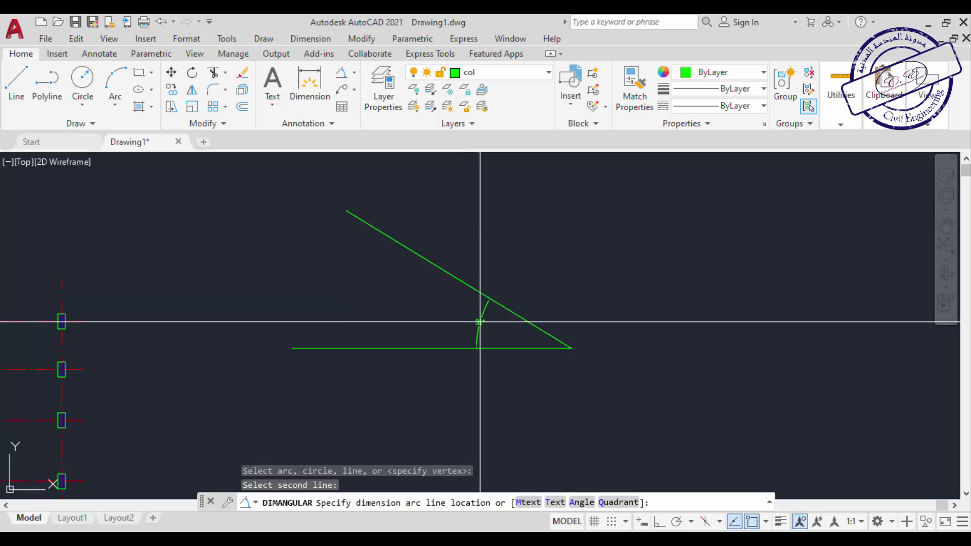
left_click(449, 318)
scroll(460, 322, "up", 4)
scroll(460, 322, "down", 2)
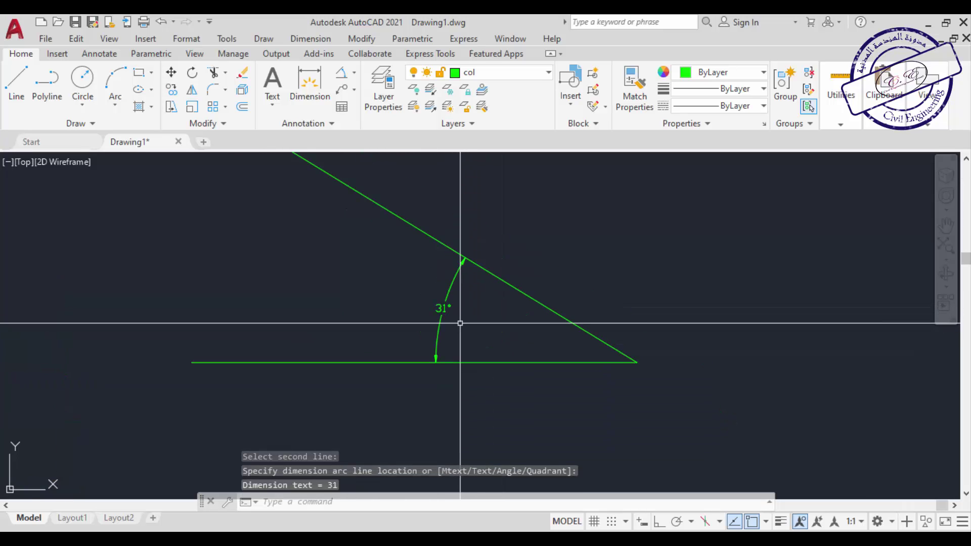
scroll(500, 249, "down", 2)
left_click(501, 249)
left_click(500, 412)
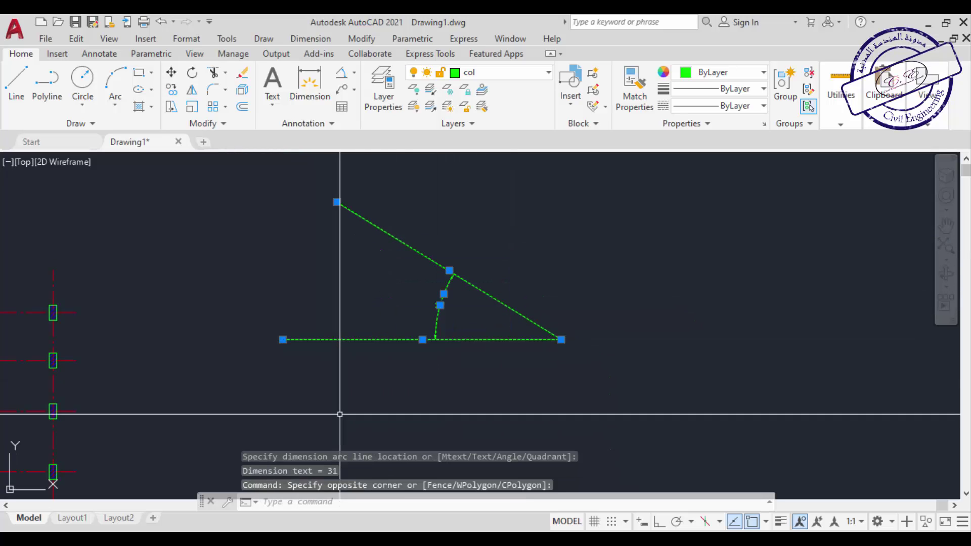
key("Delete")
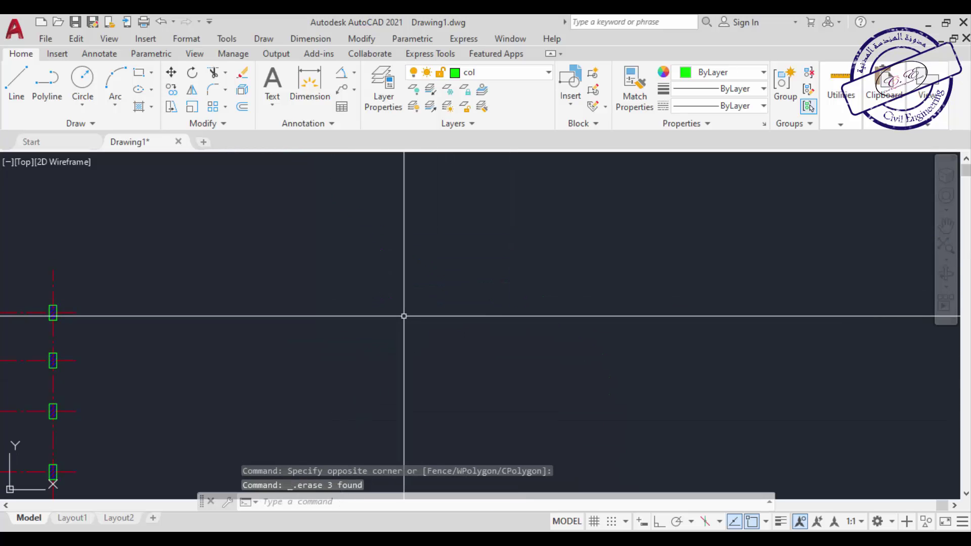
Draw a three-point arc to the right of the column grid and frame it in view
left_click(355, 74)
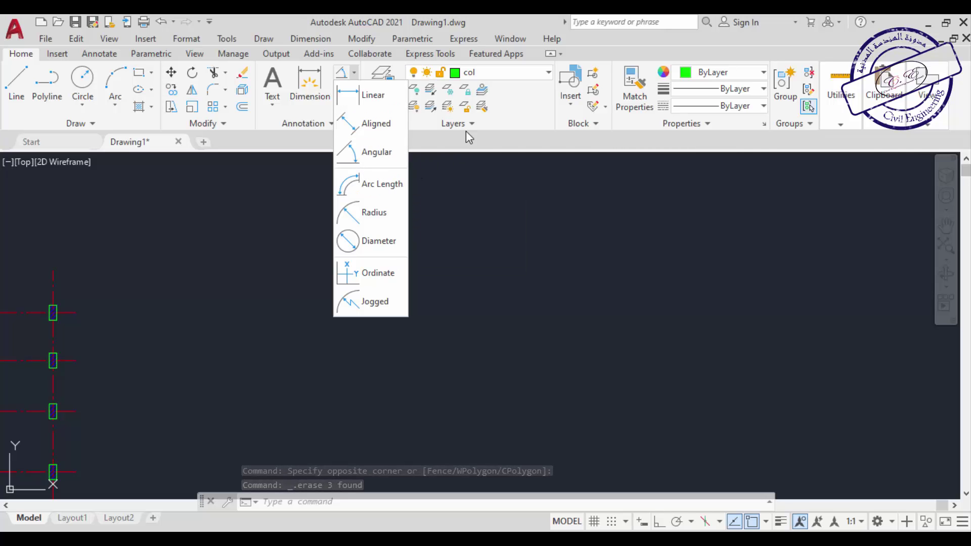
type("a")
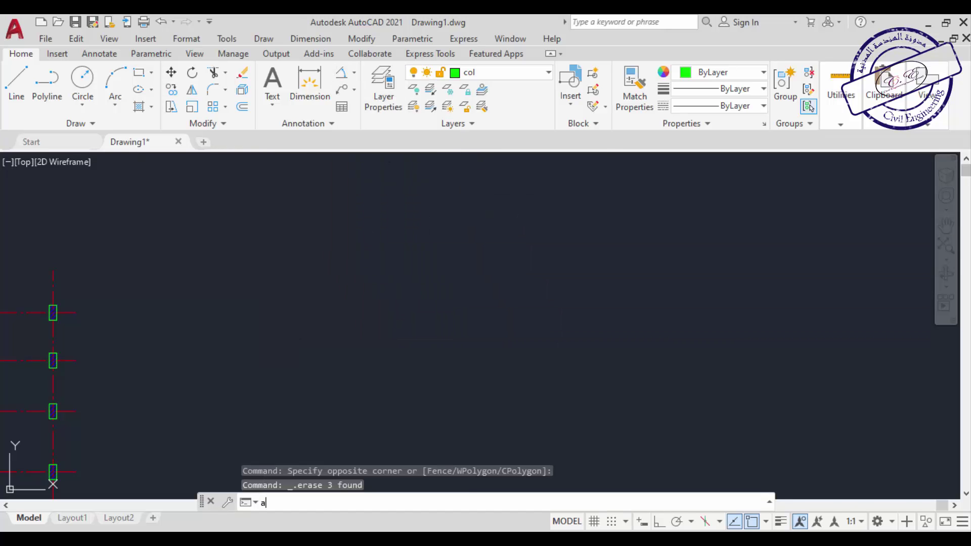
key("Return")
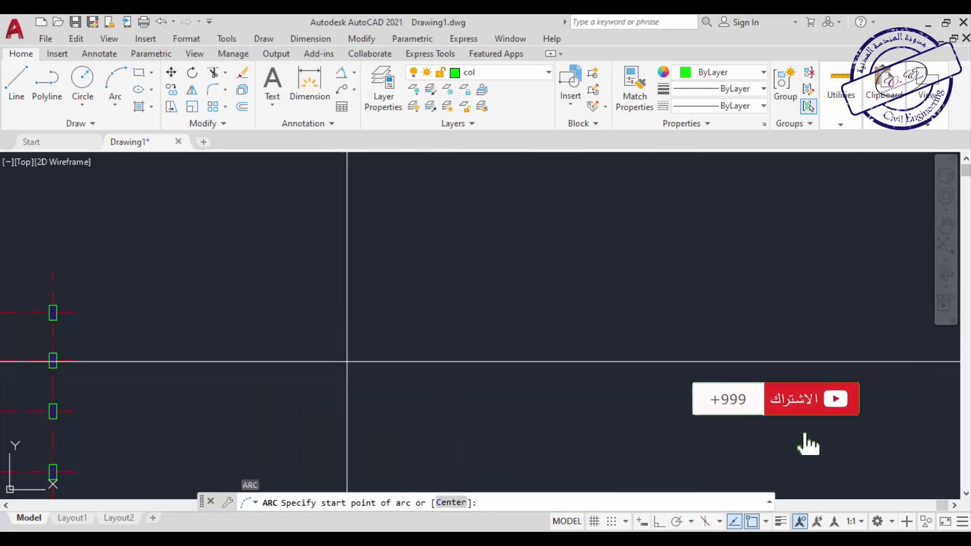
left_click(288, 385)
left_click(520, 364)
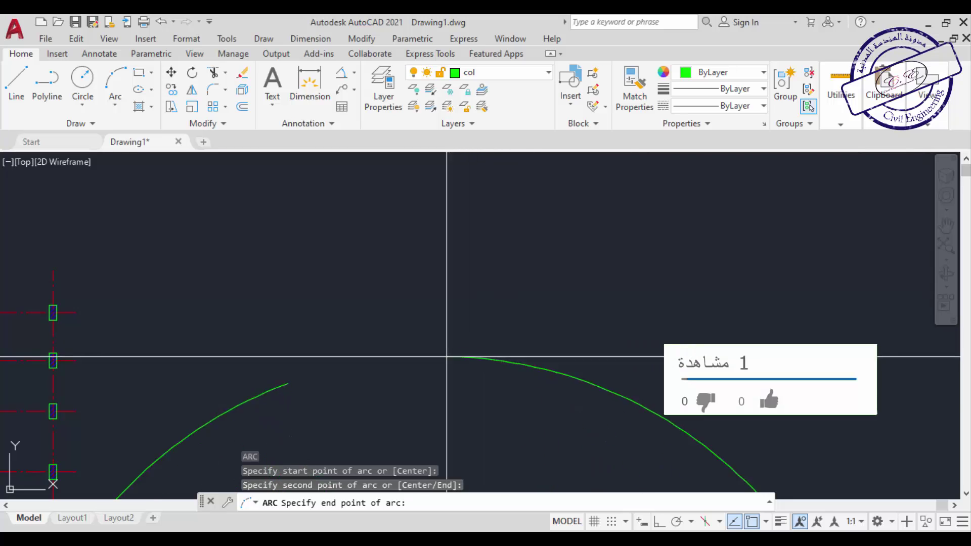
left_click(560, 409)
middle_click_drag(617, 384, 607, 347)
Add an arc length dimension of 13.1412 to the arc
left_click(343, 74)
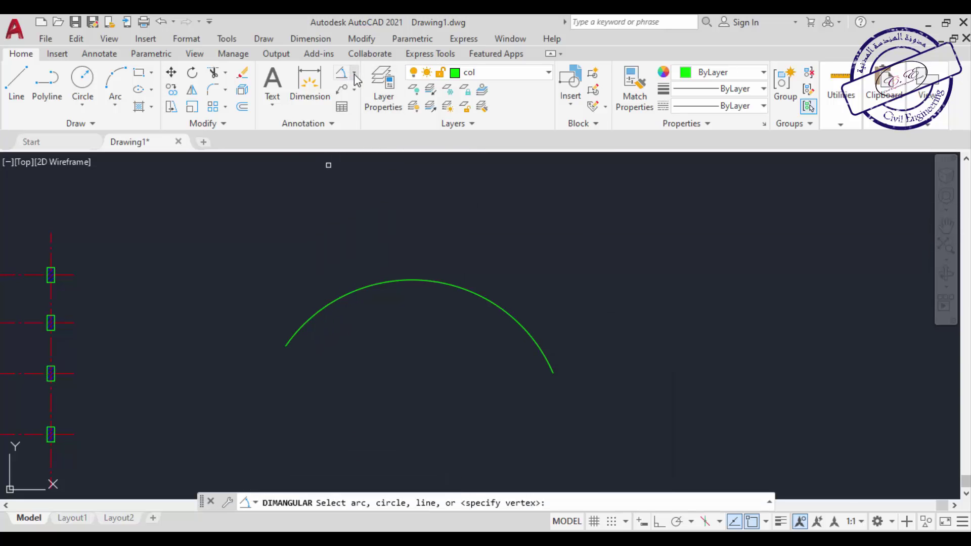
left_click(381, 187)
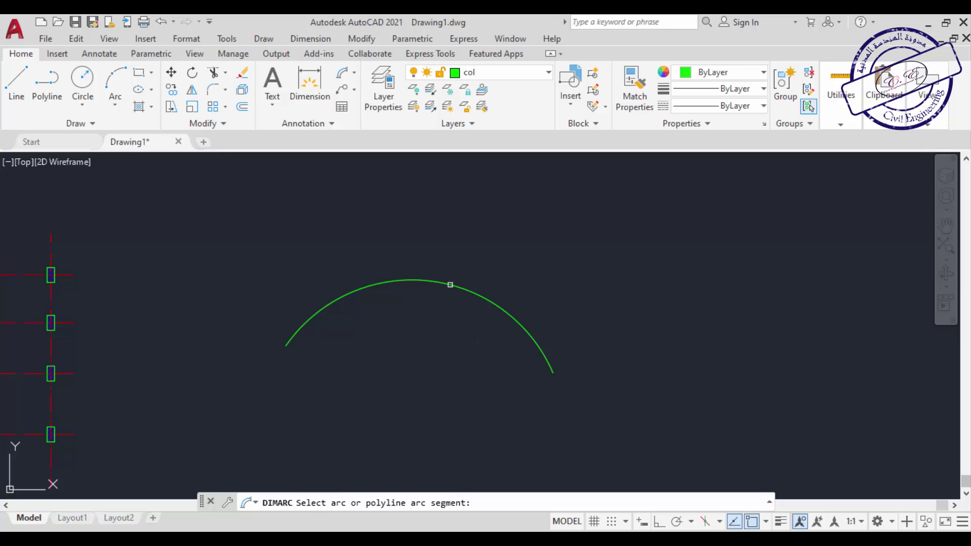
left_click(450, 285)
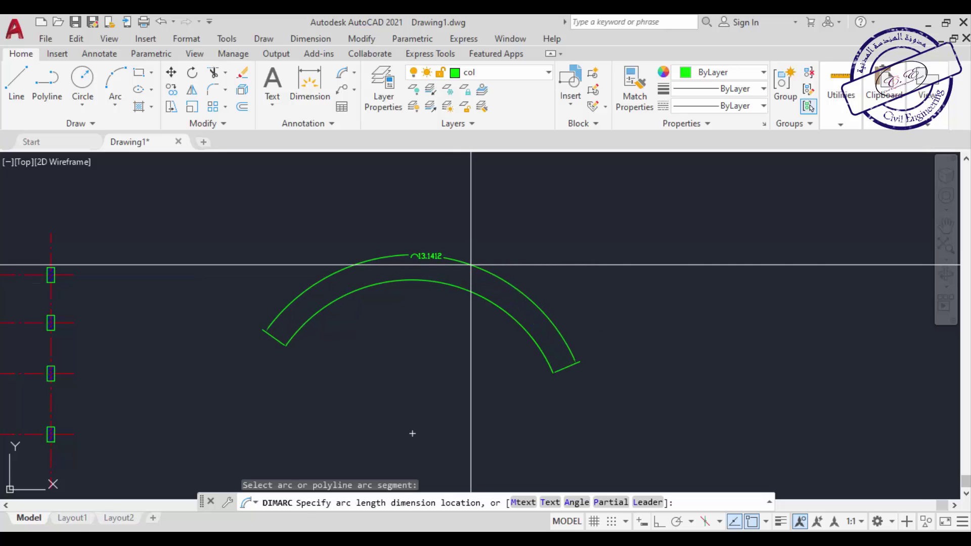
left_click(470, 264)
scroll(413, 261, "up", 3)
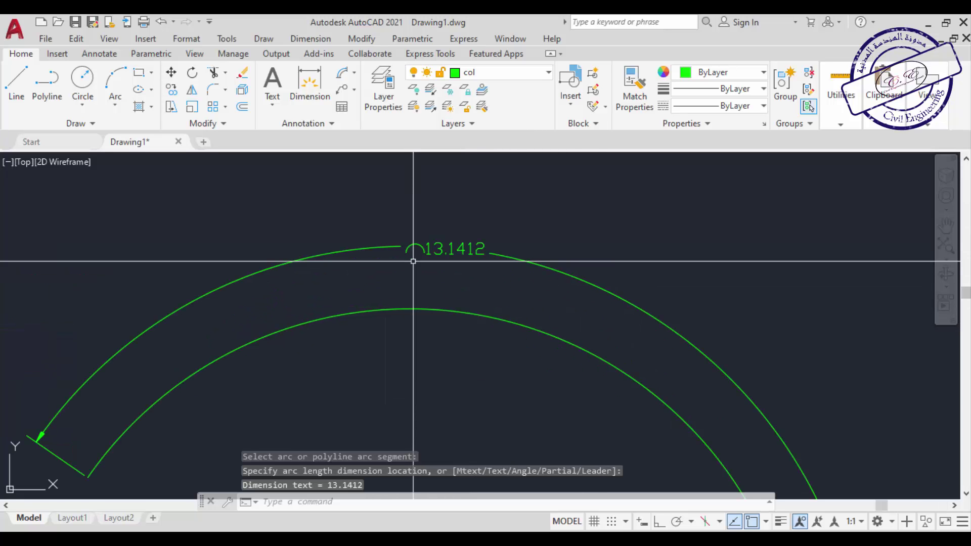
scroll(413, 262, "down", 2)
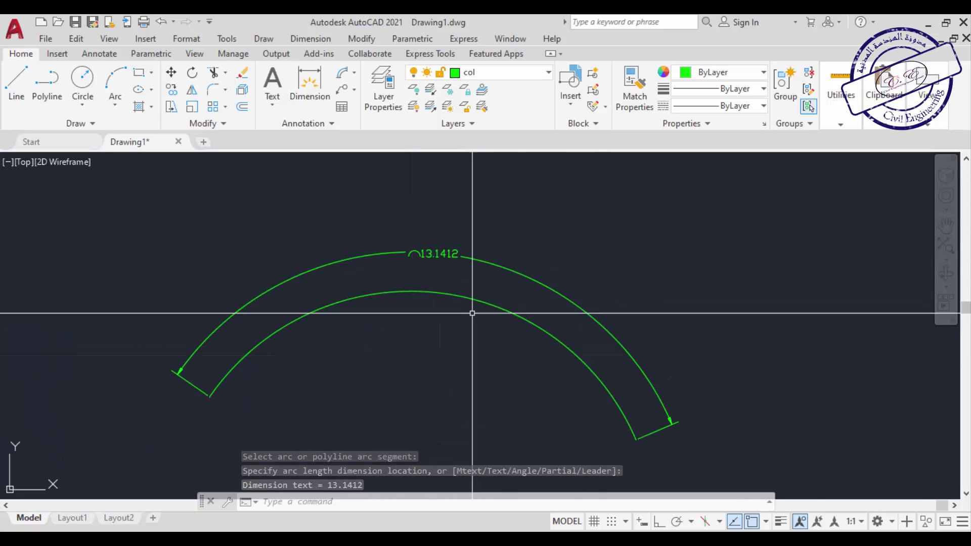
Erase the arcs and their dimension, then undo the erase to restore them
left_click(487, 219)
left_click(368, 347)
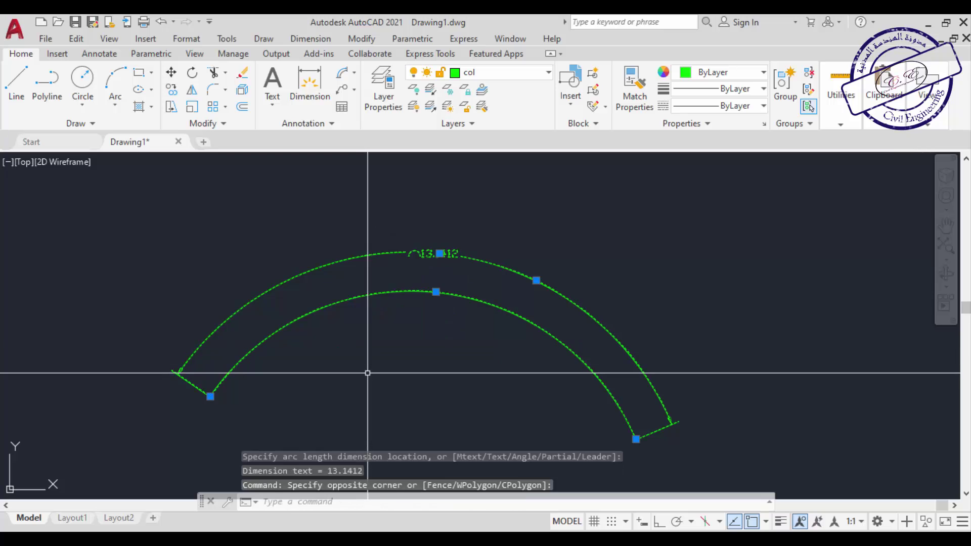
key("Delete")
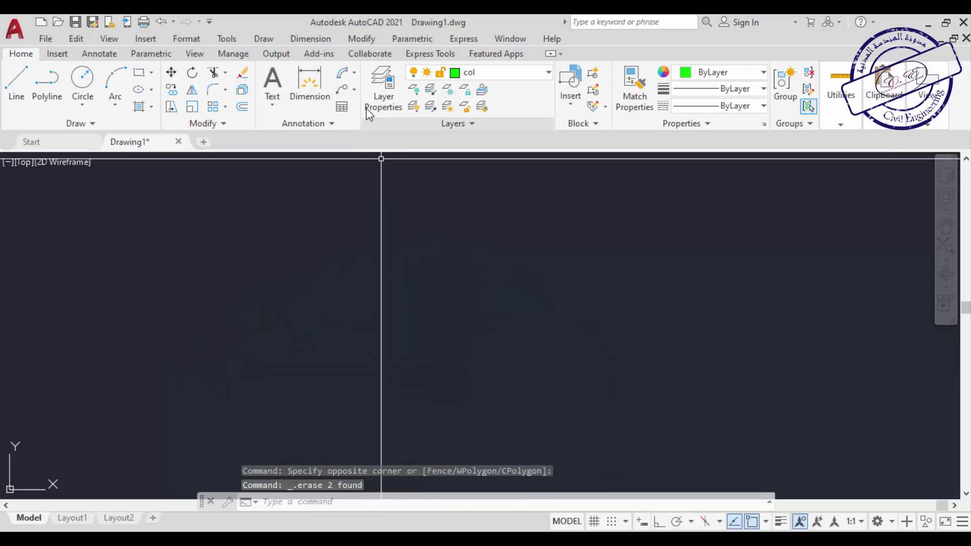
left_click(353, 74)
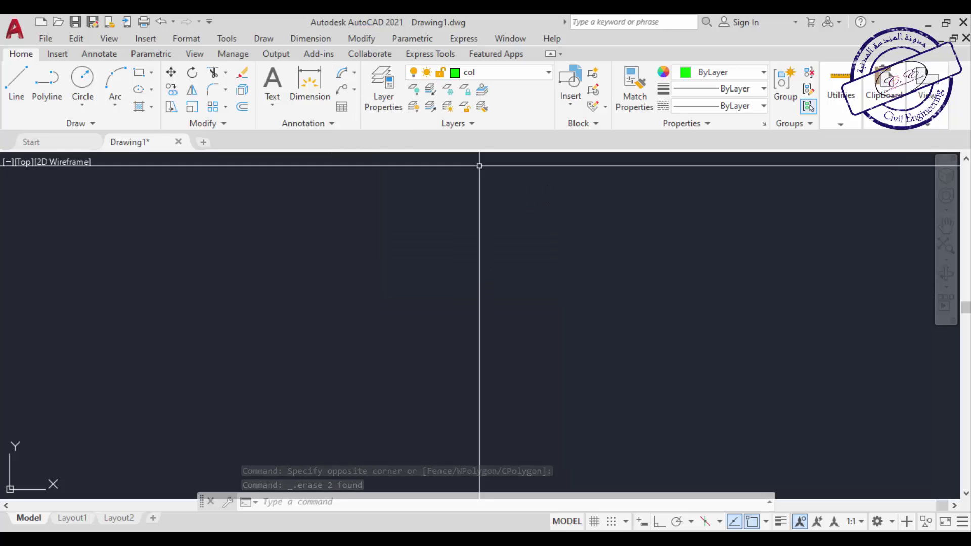
key("ctrl+z")
left_click(481, 244)
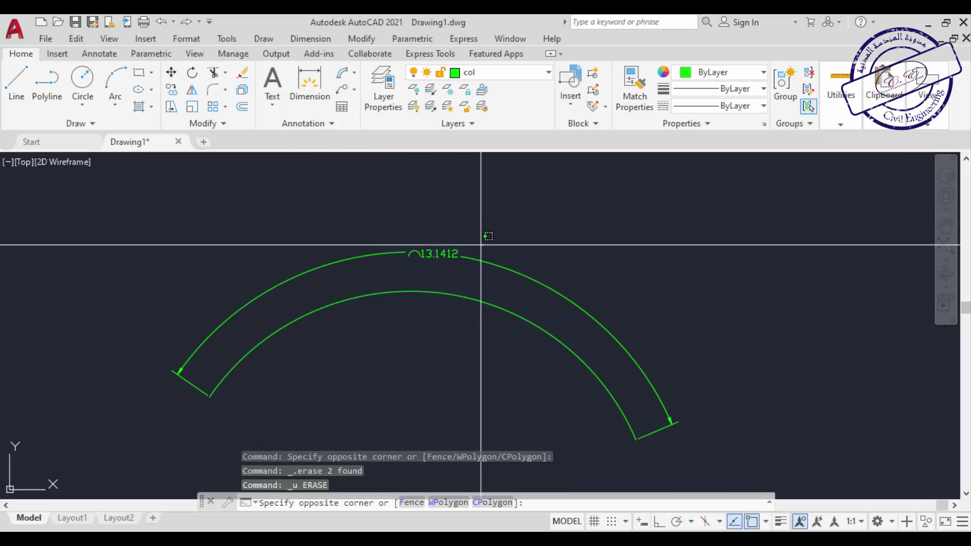
left_click(572, 191)
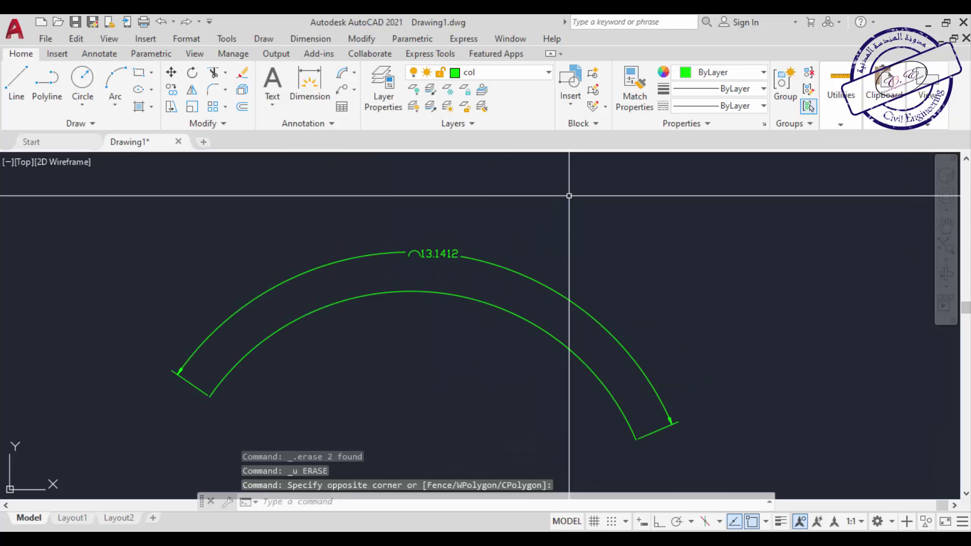
Add an R6.1579 radius dimension to the inner arc, placed below it
left_click(354, 72)
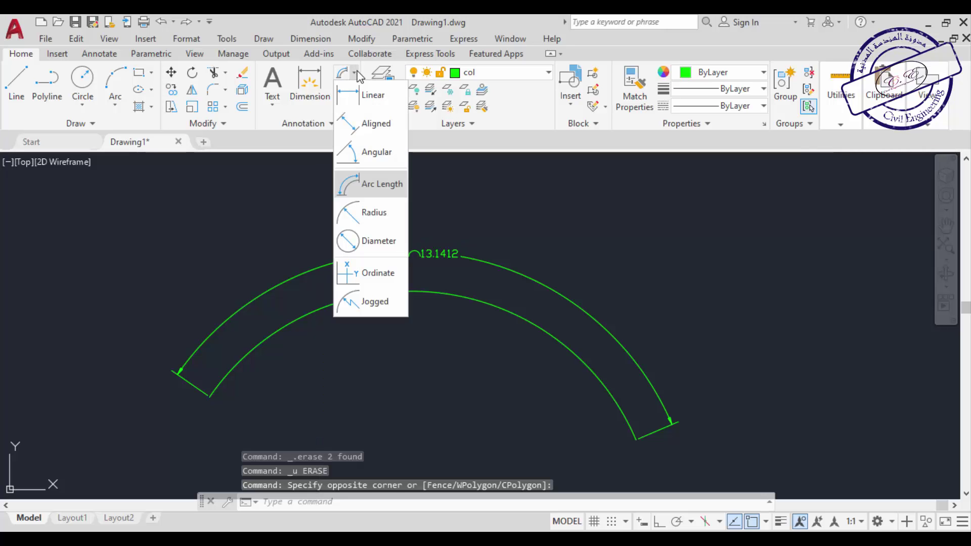
left_click(375, 215)
middle_click_drag(418, 399, 418, 368)
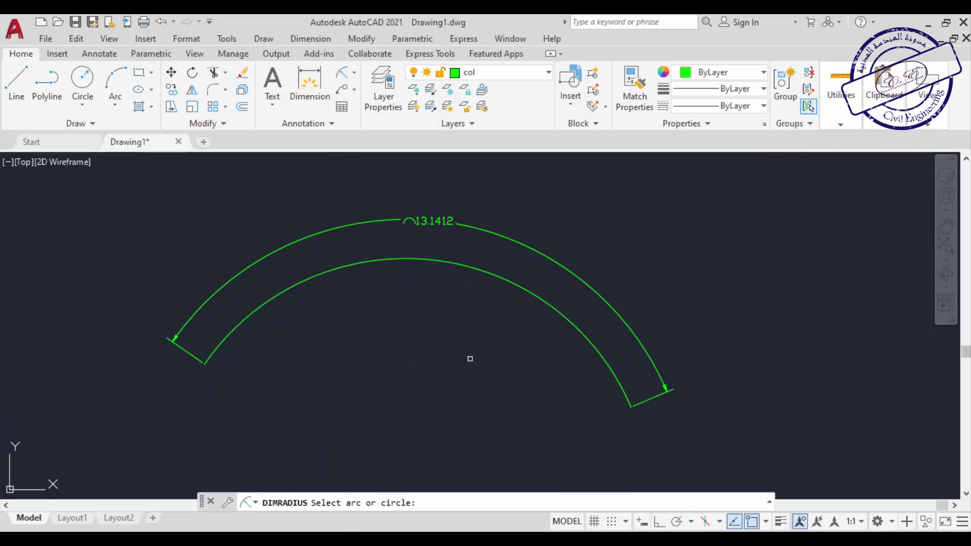
left_click(441, 262)
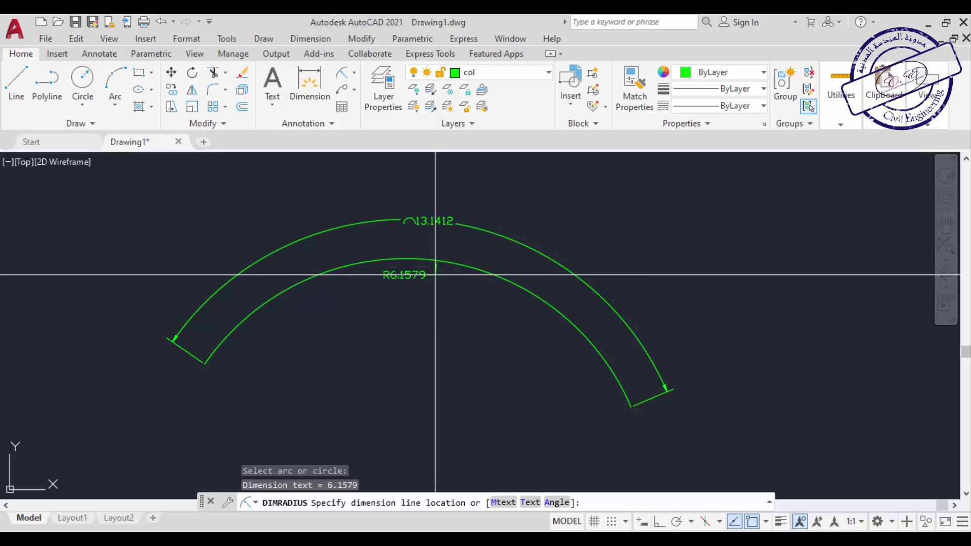
left_click(425, 370)
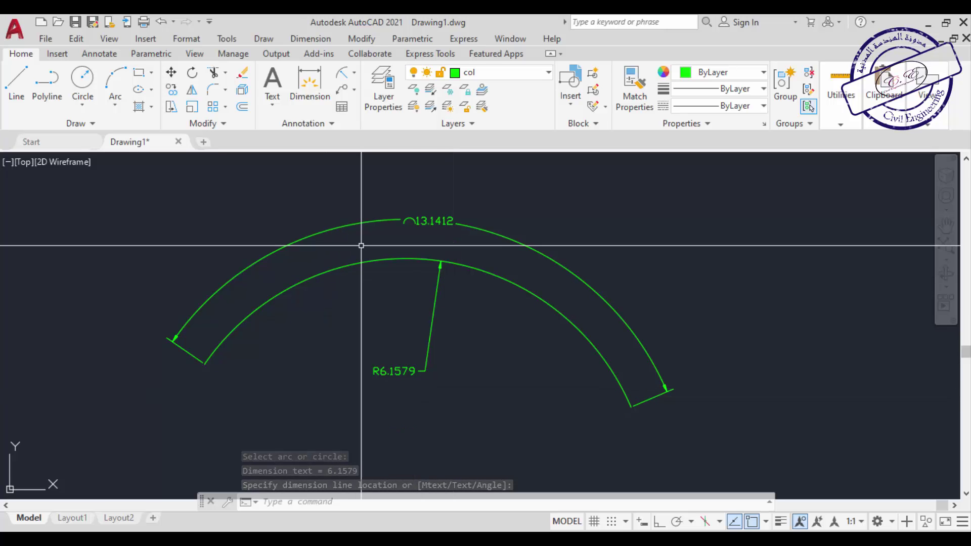
Add a ø12.3157 diameter dimension to the inner arc, placed below the arcs
left_click(354, 73)
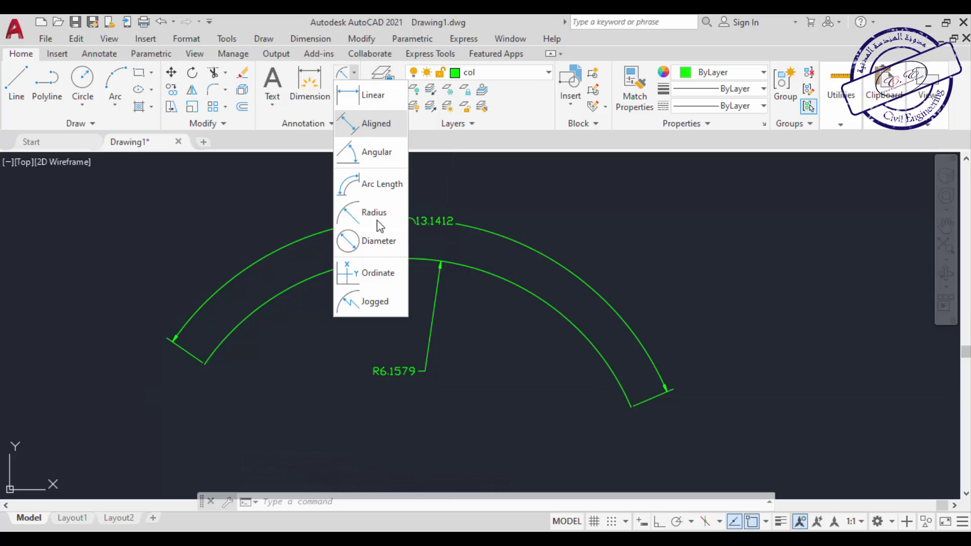
left_click(386, 246)
middle_click_drag(479, 359, 536, 359)
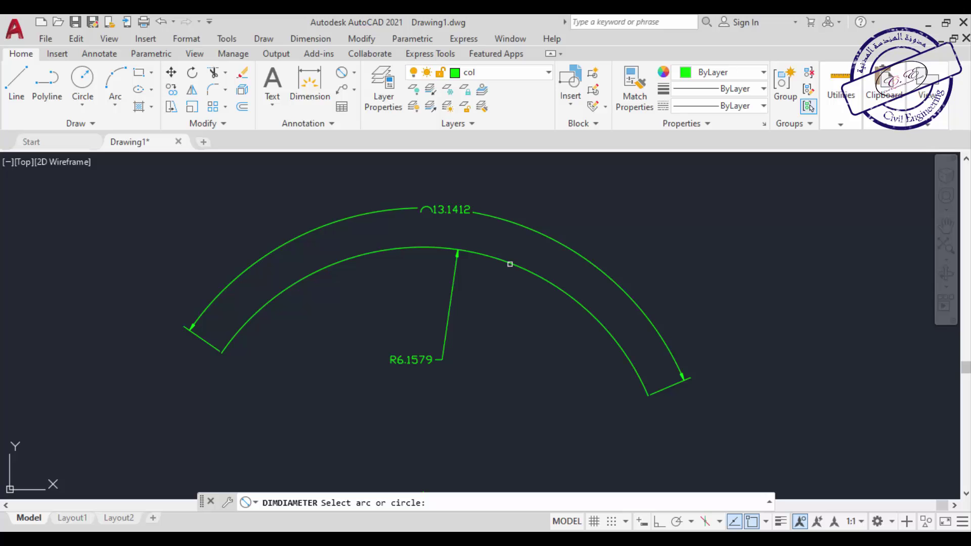
left_click(509, 264)
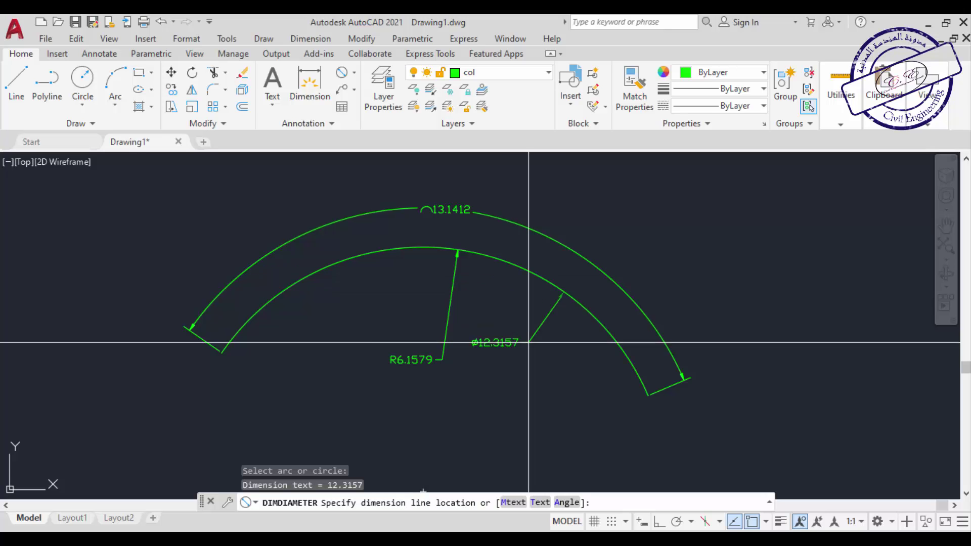
left_click(486, 421)
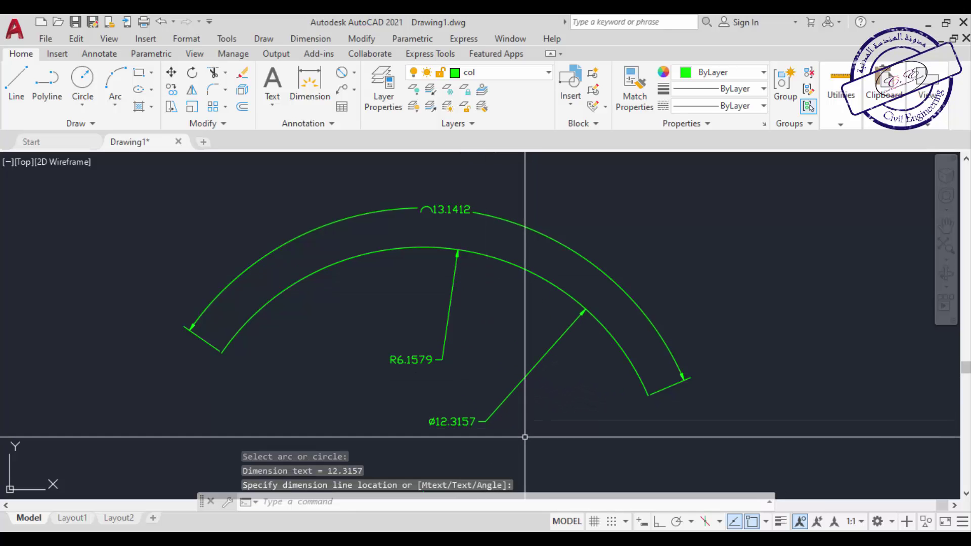
middle_click_drag(477, 440, 477, 418)
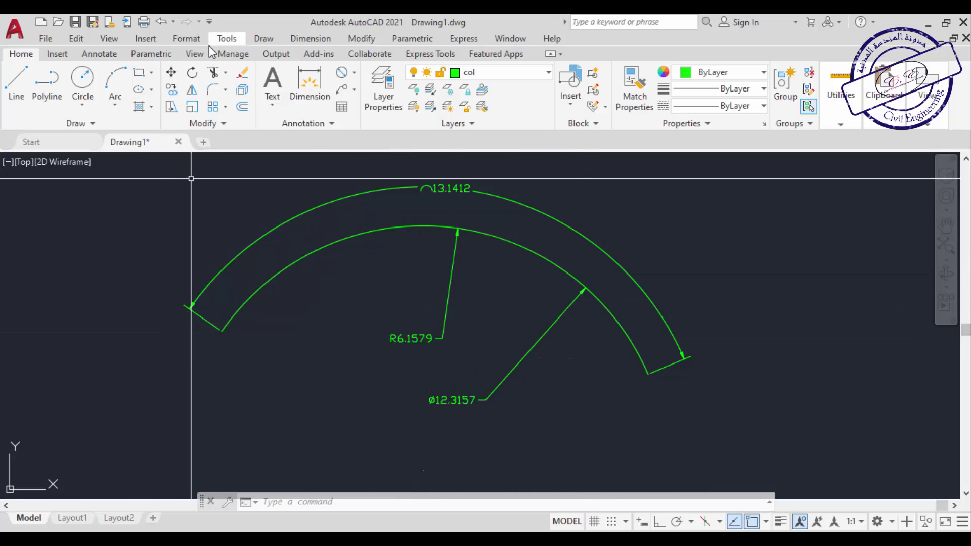
Create a dimension style named 'Ahmed' based on Standard and open its settings
left_click(189, 40)
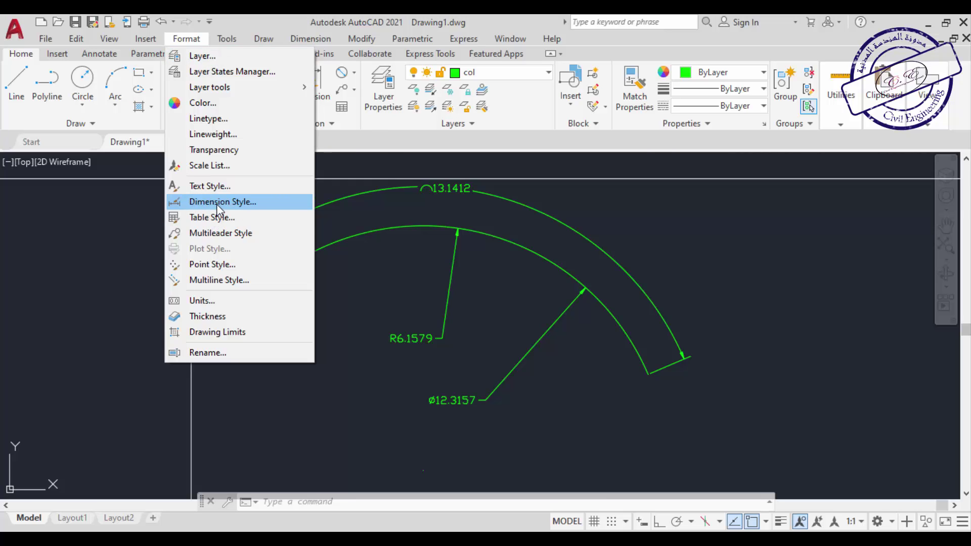
left_click(374, 141)
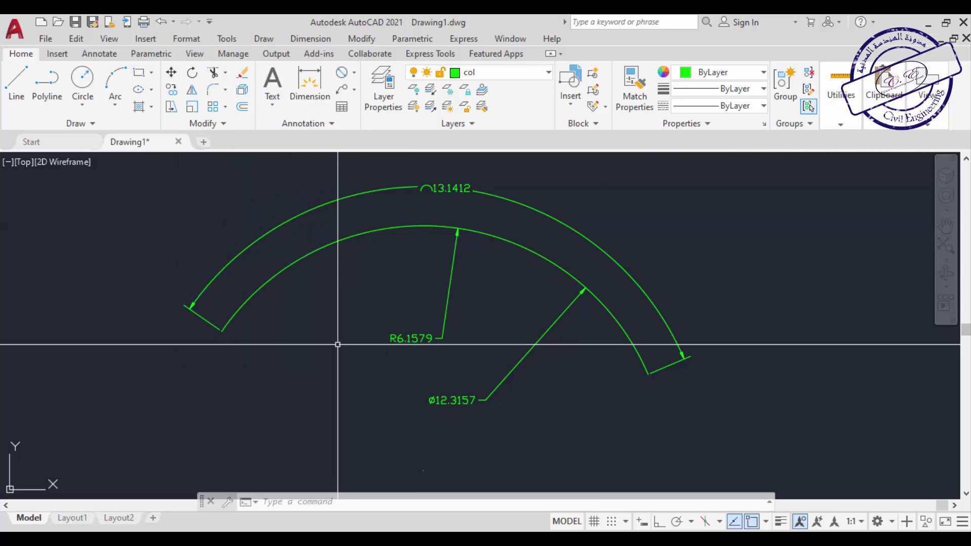
type("d")
key("Return")
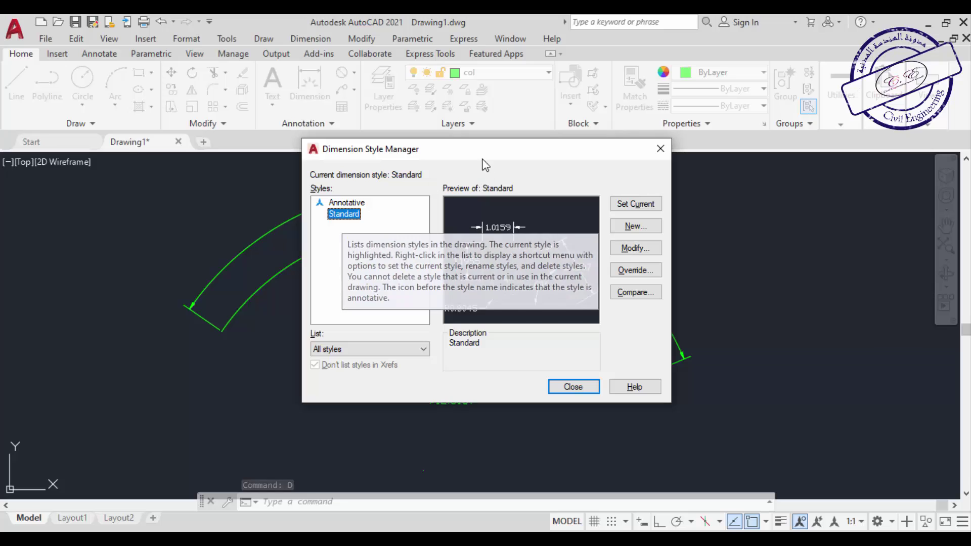
left_click_drag(476, 147, 365, 153)
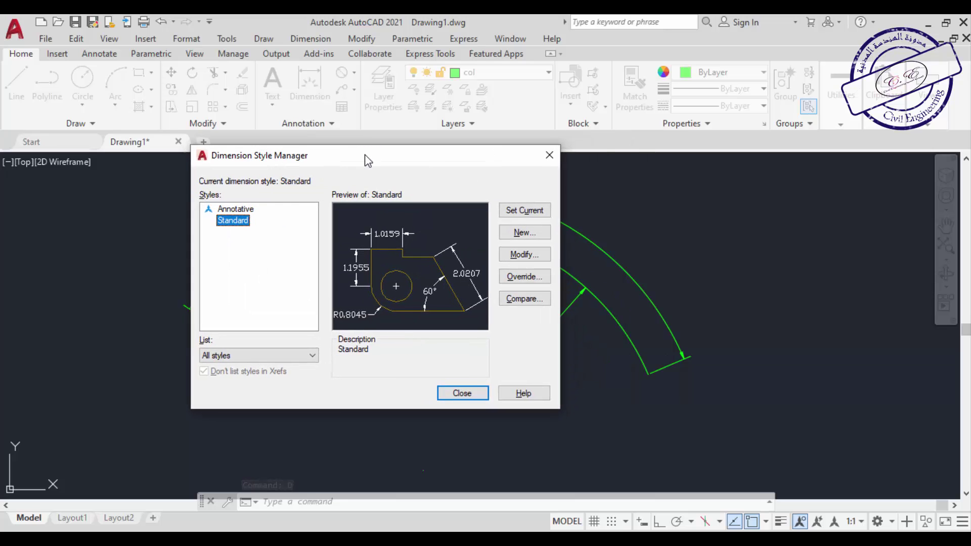
left_click(529, 233)
type("A")
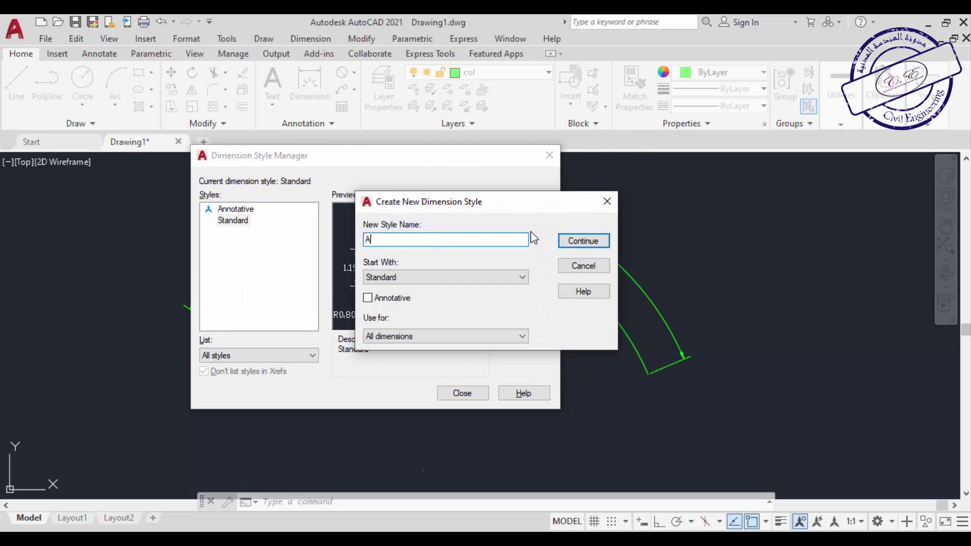
type("hmed")
left_click(585, 241)
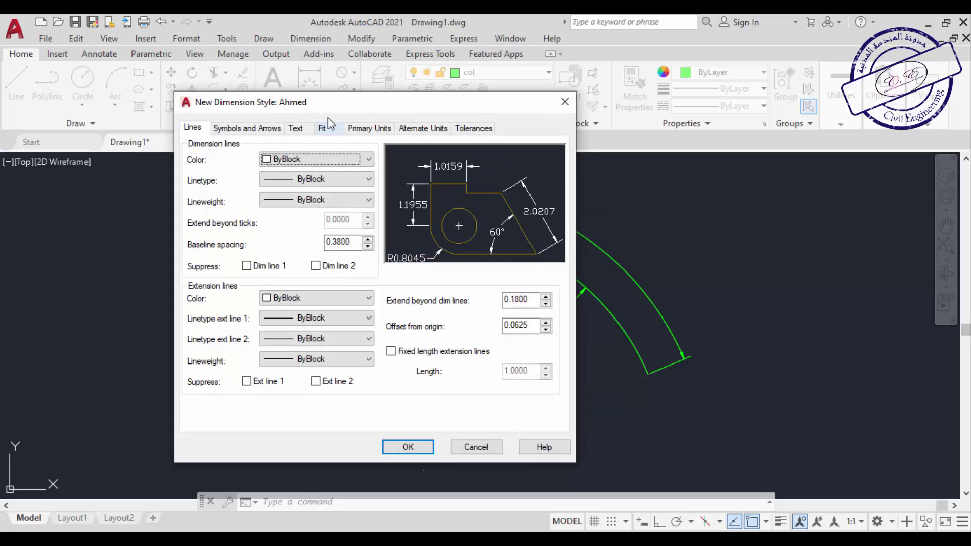
Make the 'Ahmed' style's dimension lines Green, leaving both dimension lines unsuppressed
left_click_drag(324, 106, 356, 75)
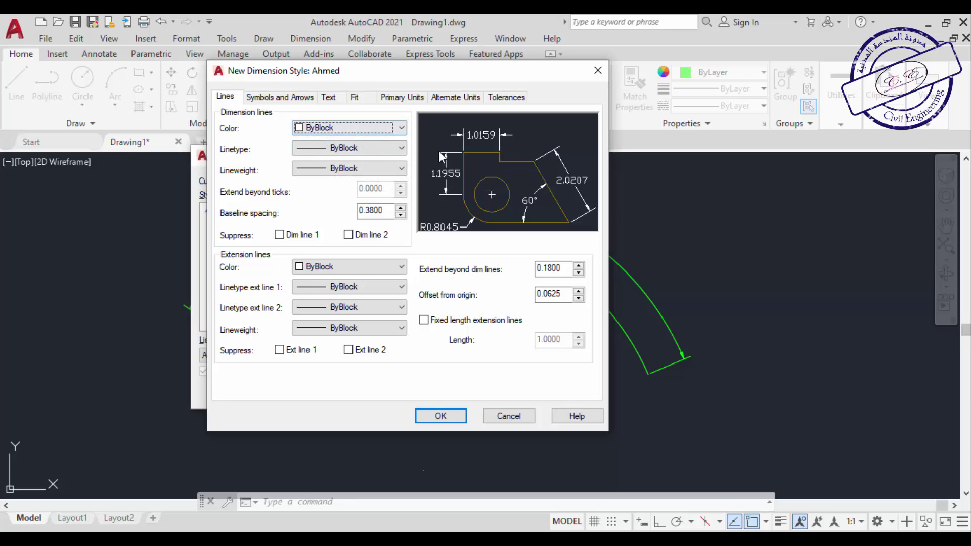
left_click(402, 128)
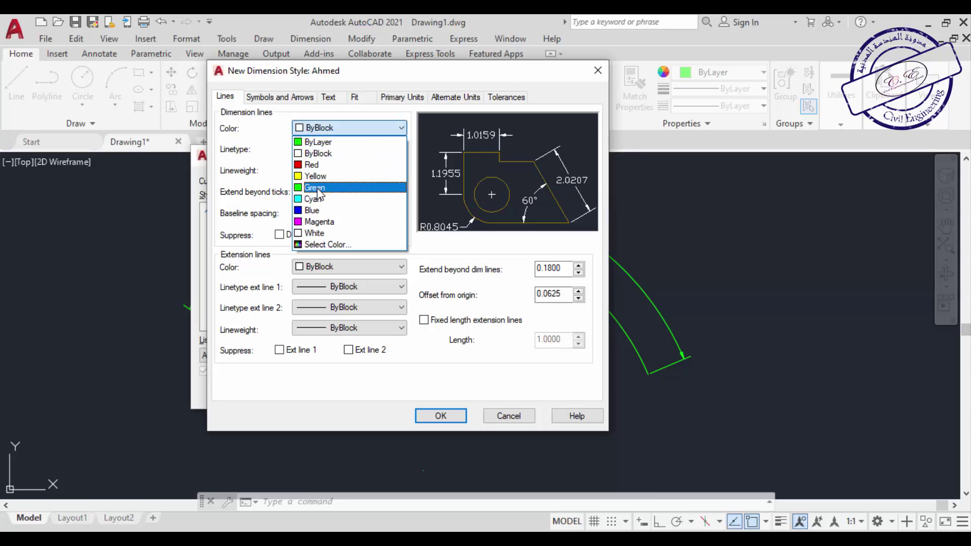
left_click(317, 188)
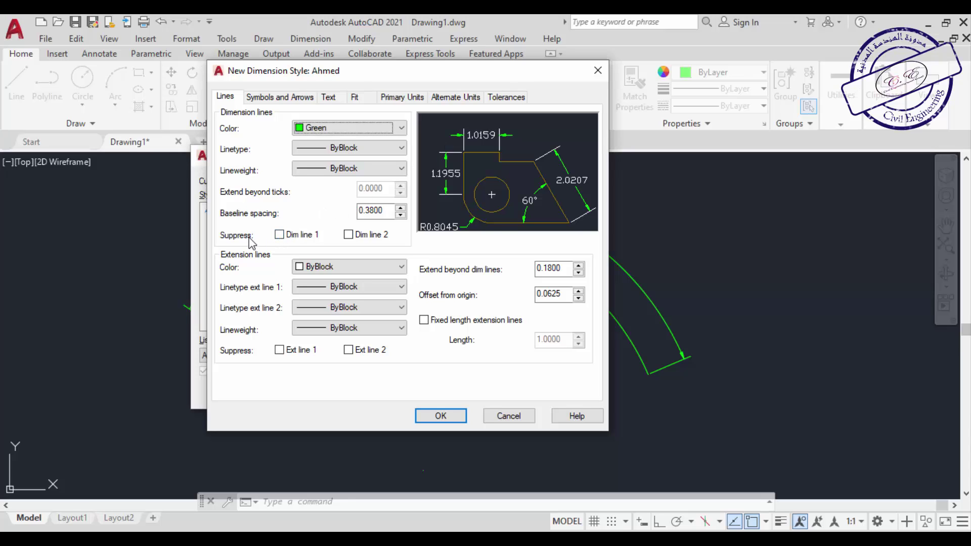
left_click(279, 235)
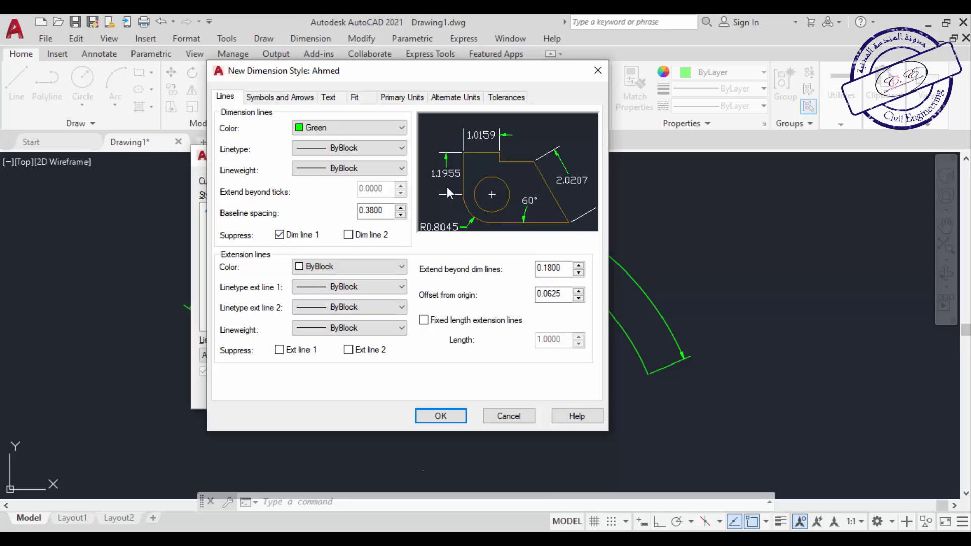
left_click(279, 235)
left_click(348, 235)
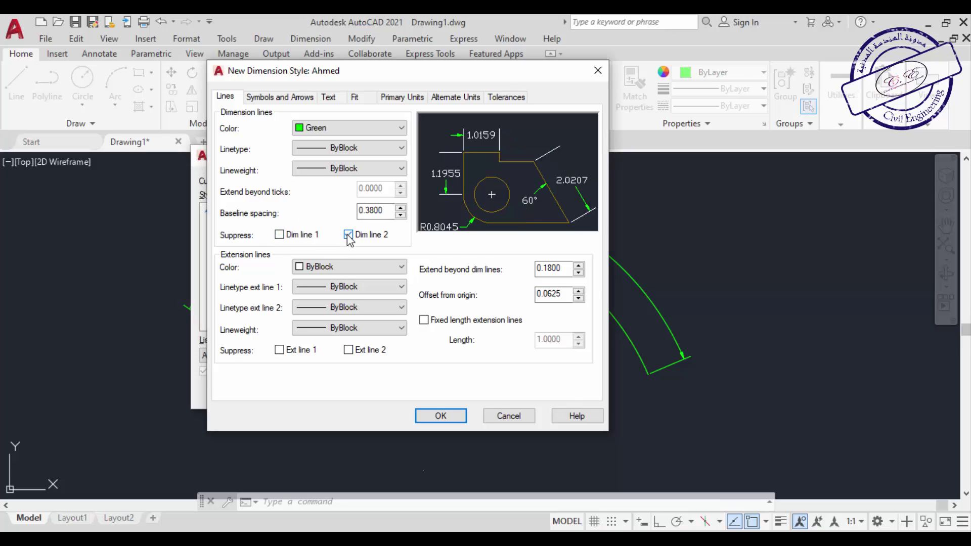
left_click(348, 235)
left_click(349, 235)
left_click(348, 235)
Set the extension line colour to ByLayer, leaving neither extension line suppressed
left_click(361, 271)
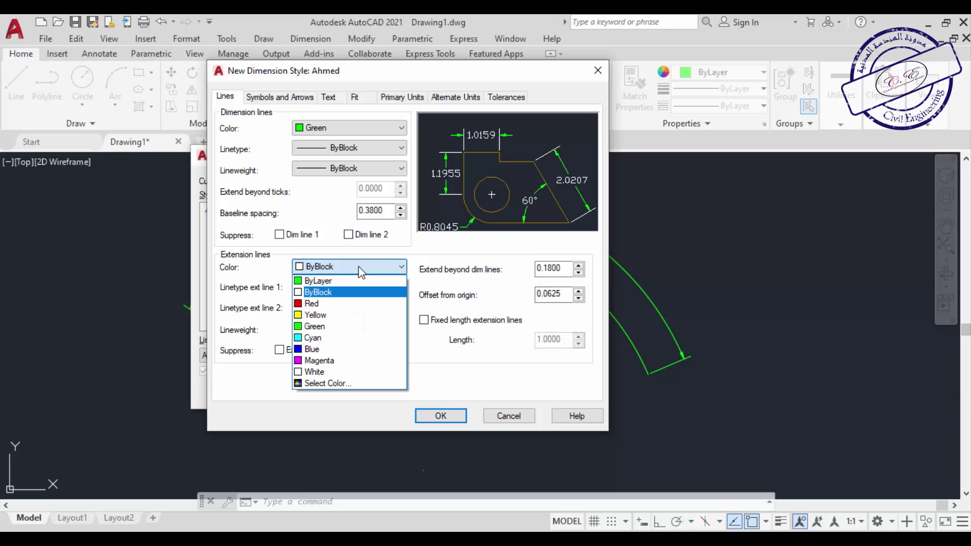
left_click(324, 280)
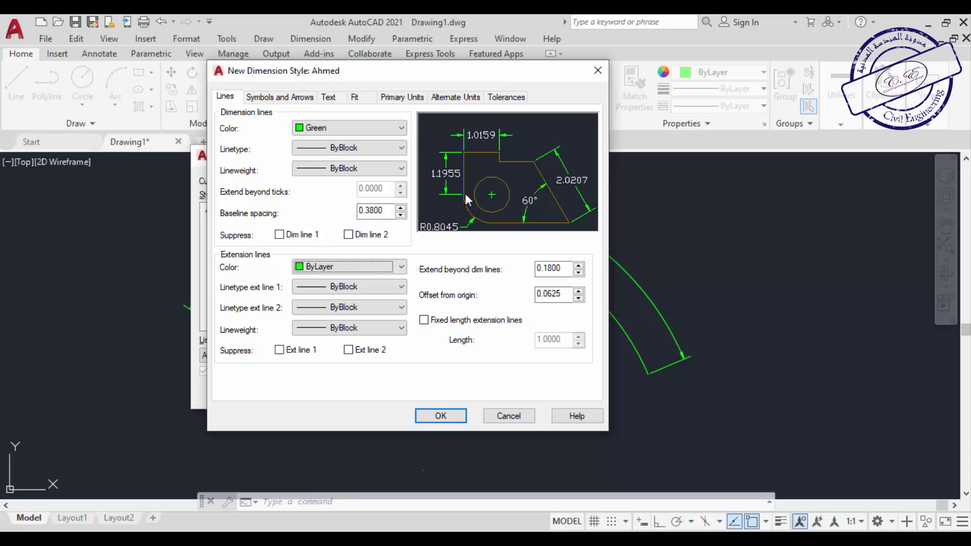
left_click(280, 350)
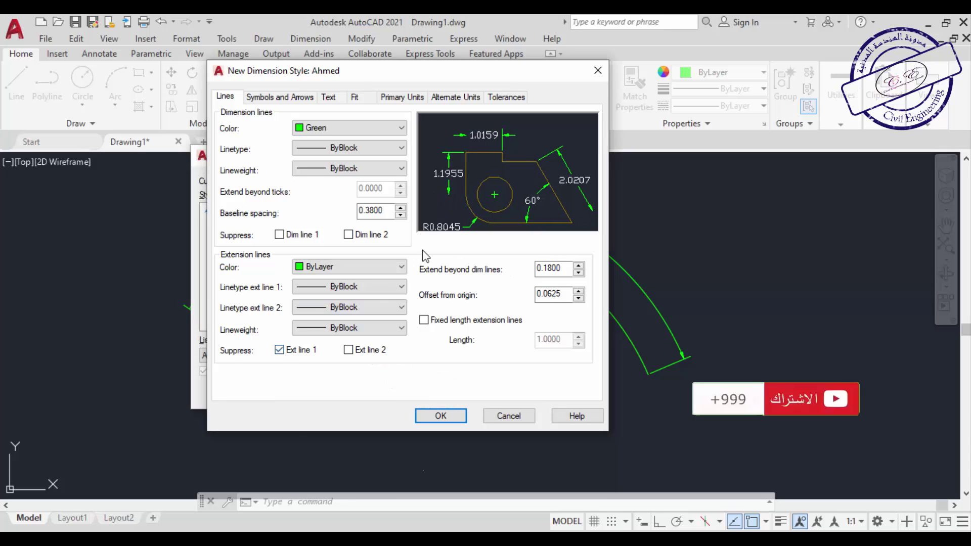
left_click(348, 350)
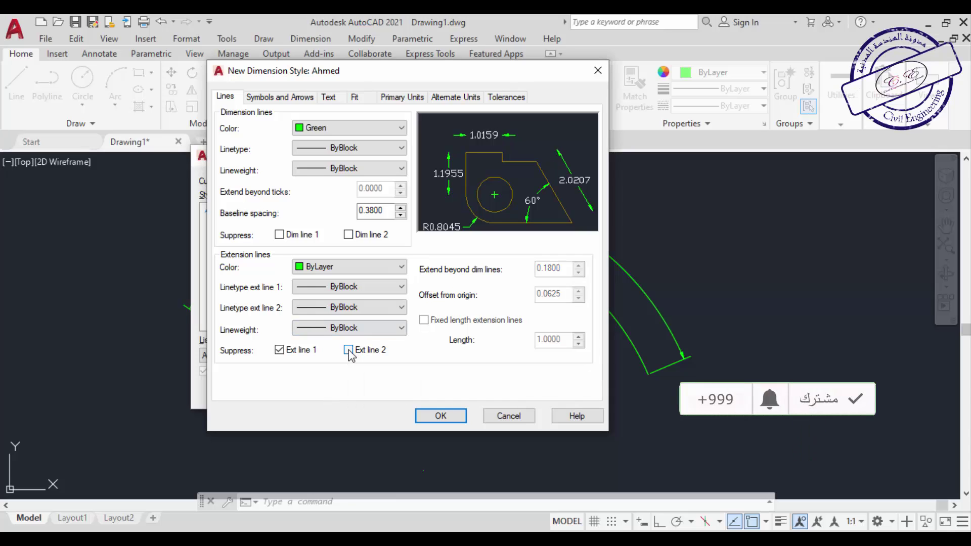
left_click(348, 350)
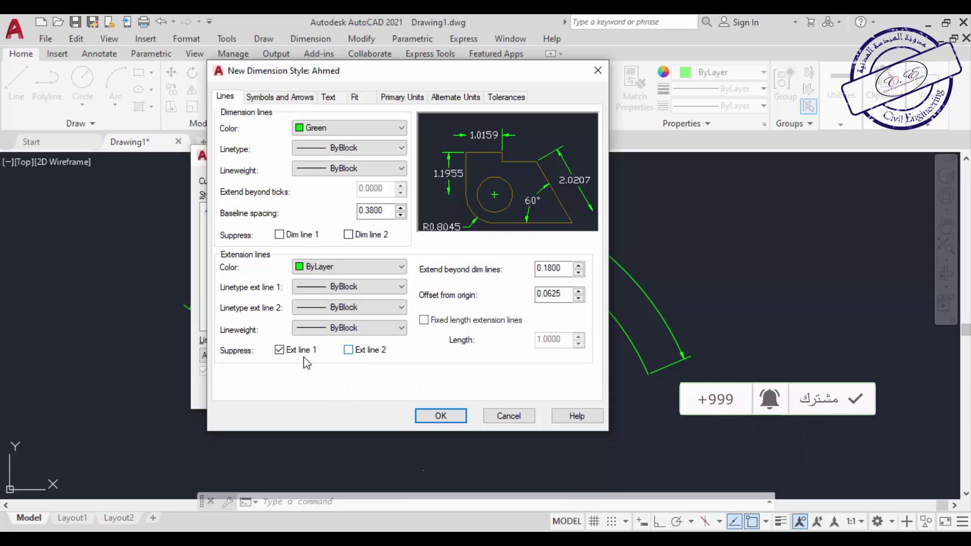
left_click(280, 350)
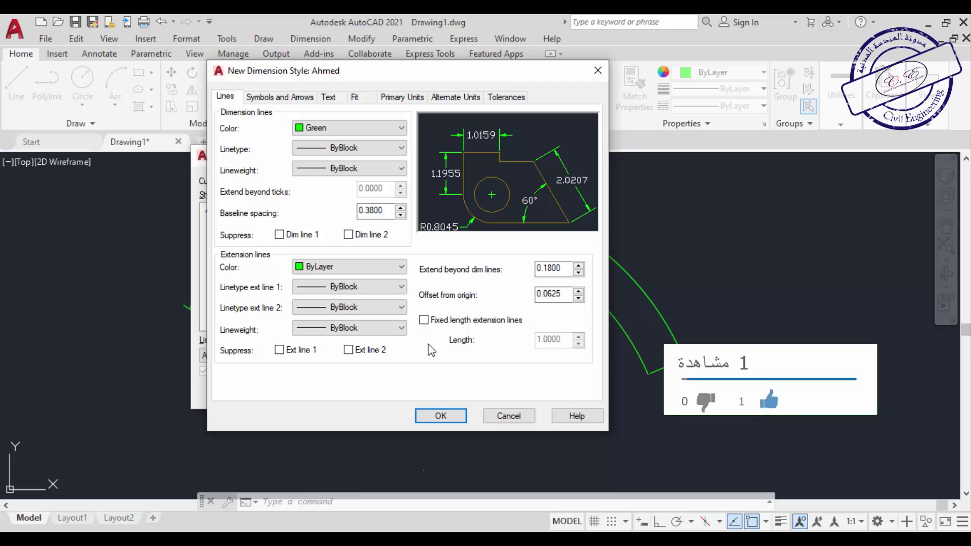
left_click(270, 98)
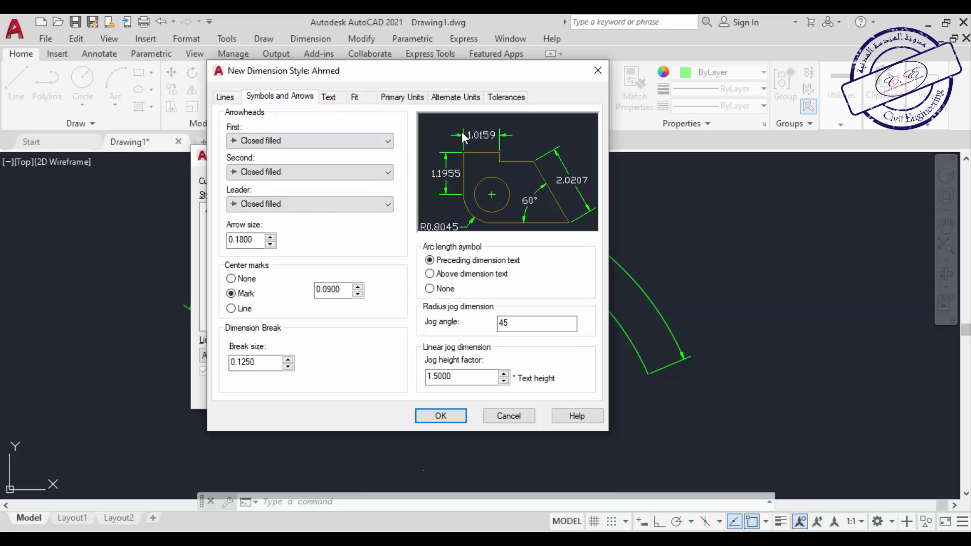
Try Dot arrowheads, then restore the arrowheads to Closed filled
left_click(290, 142)
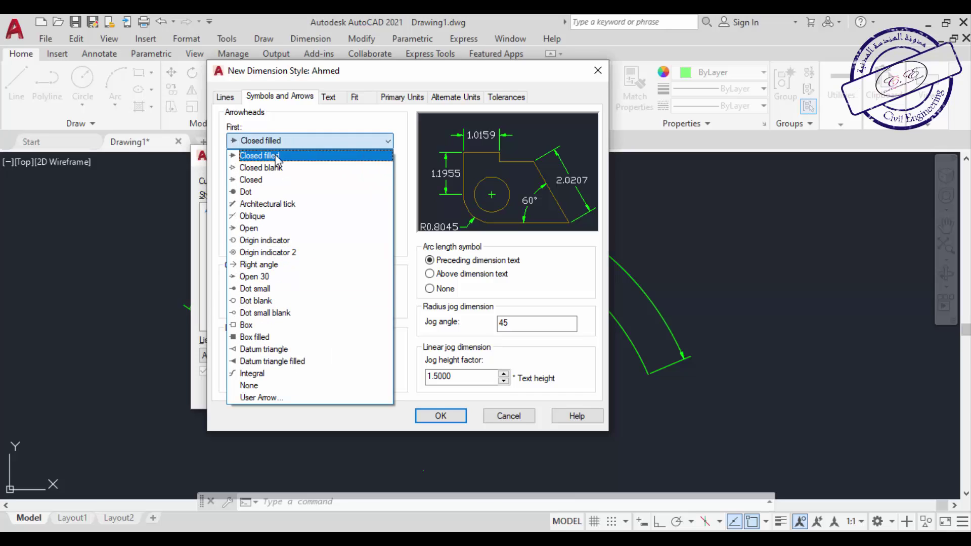
left_click(258, 194)
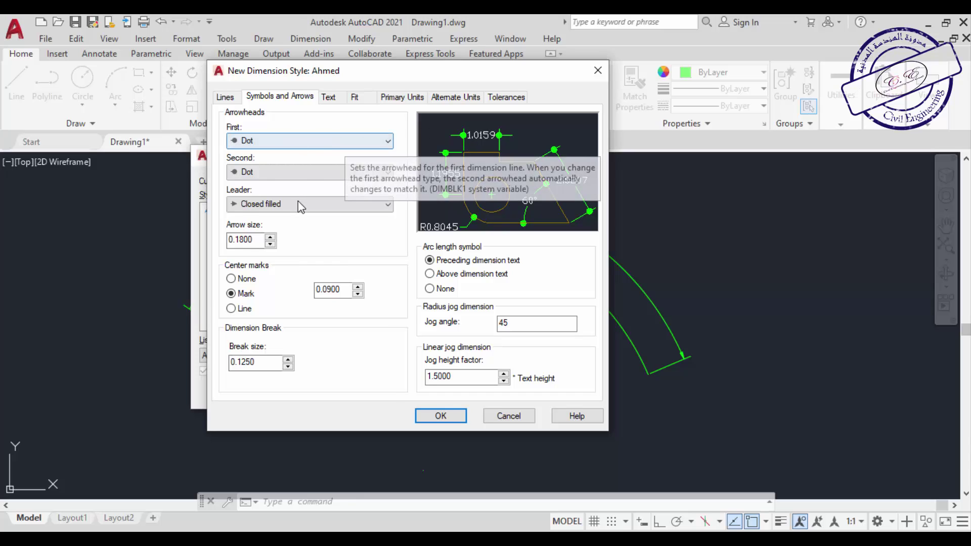
left_click(309, 141)
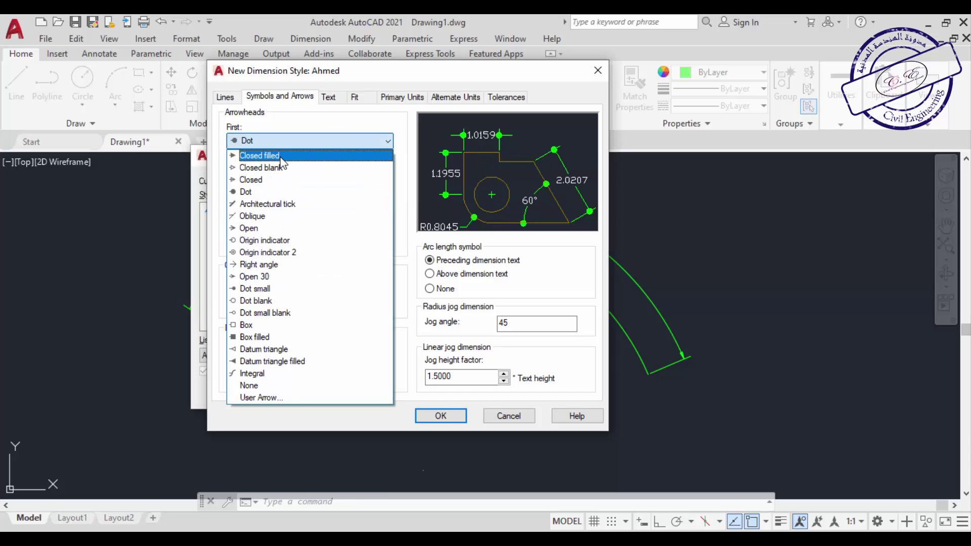
left_click(281, 157)
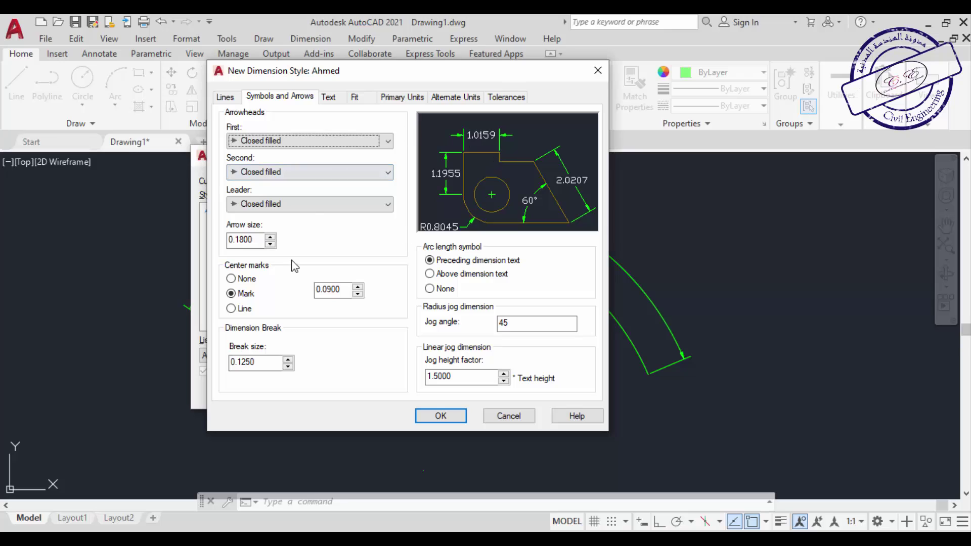
Keep circle center marks as Mark at 0.0900 after trying None and Line
left_click(245, 247)
left_click(232, 278)
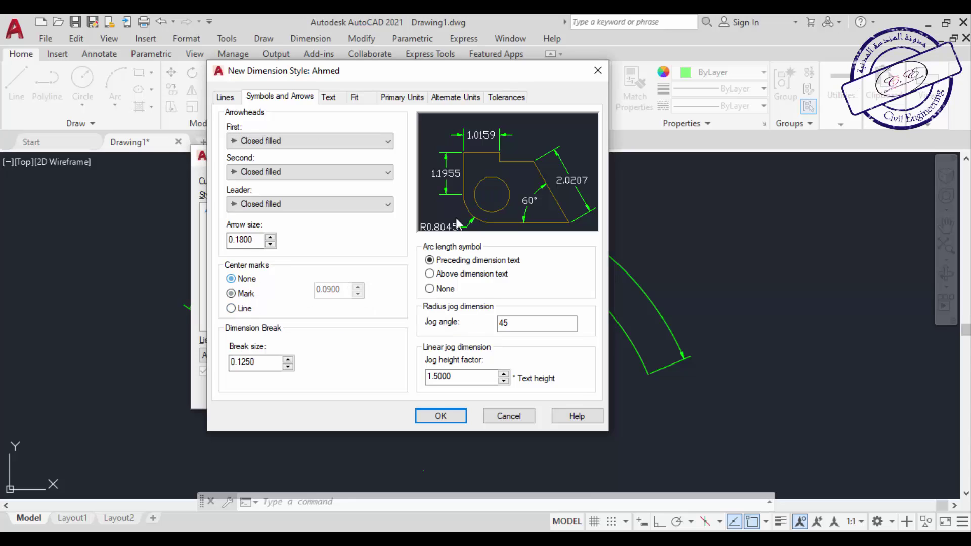
left_click(231, 294)
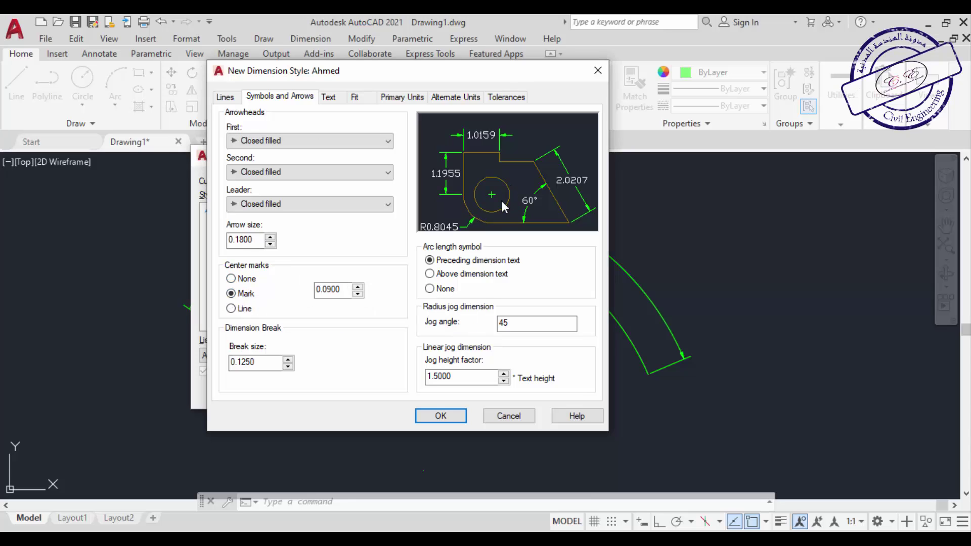
left_click(231, 308)
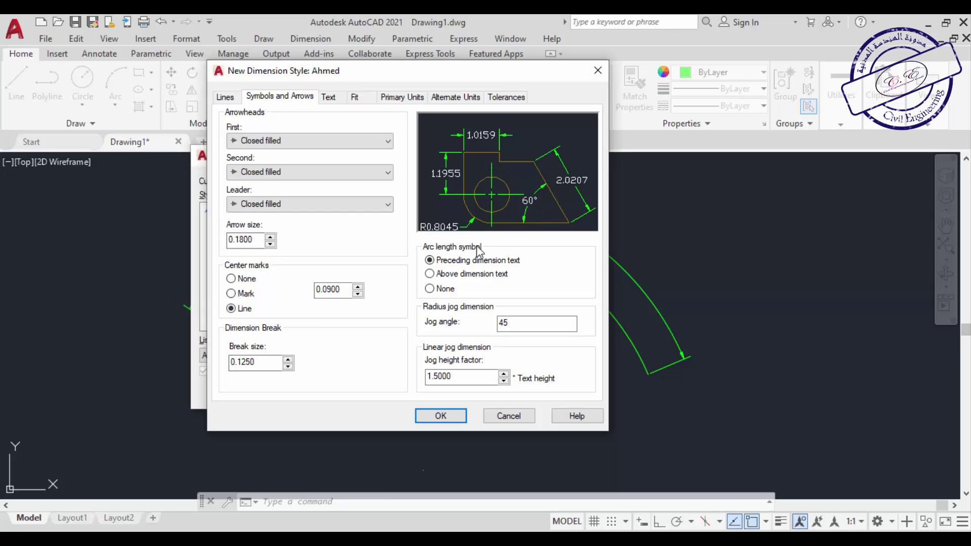
left_click(231, 293)
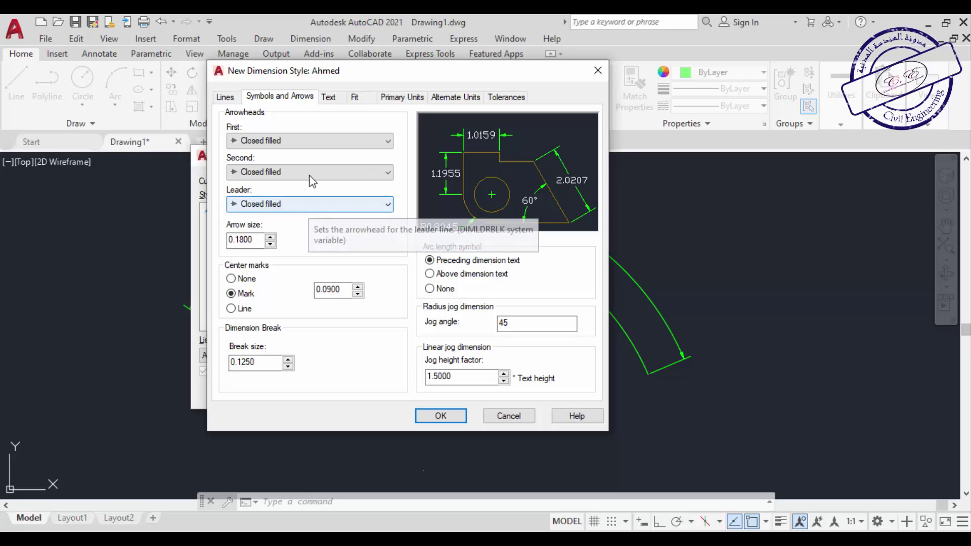
left_click(329, 98)
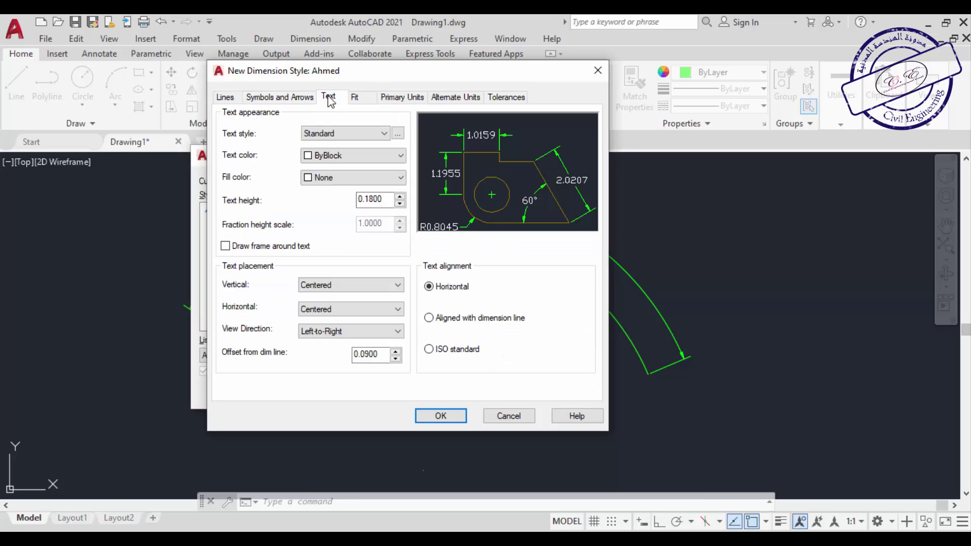
Keep Standard as the dimension text style and open the Text Style dialog
left_click(338, 132)
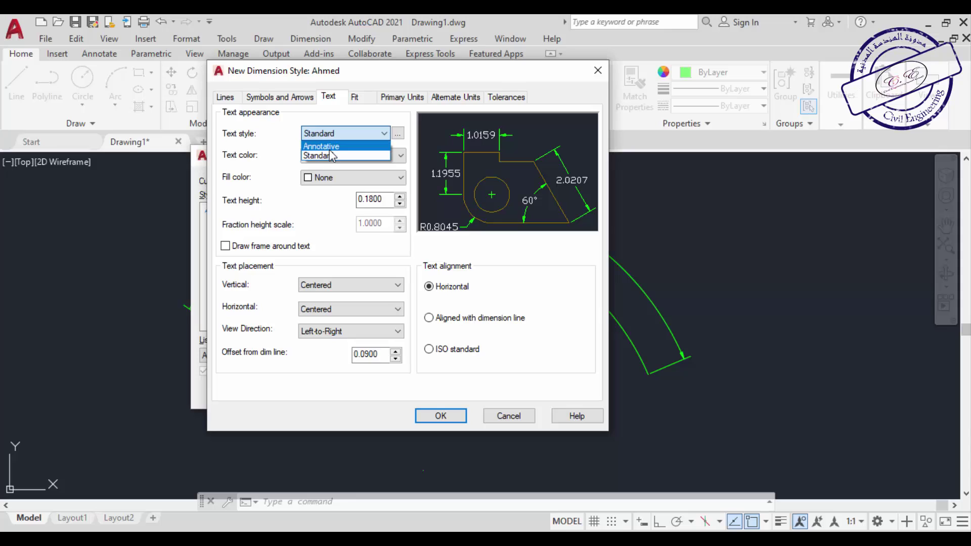
left_click(348, 129)
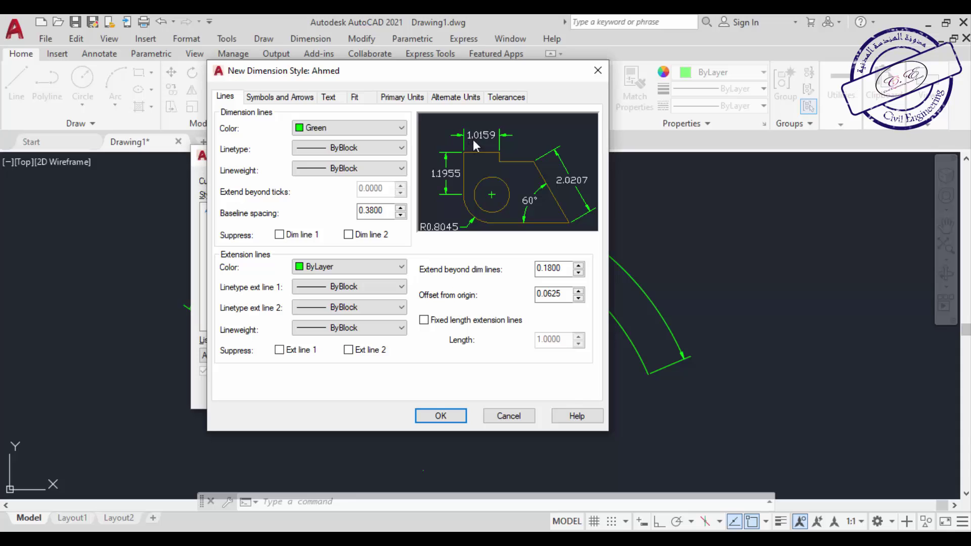
left_click(327, 97)
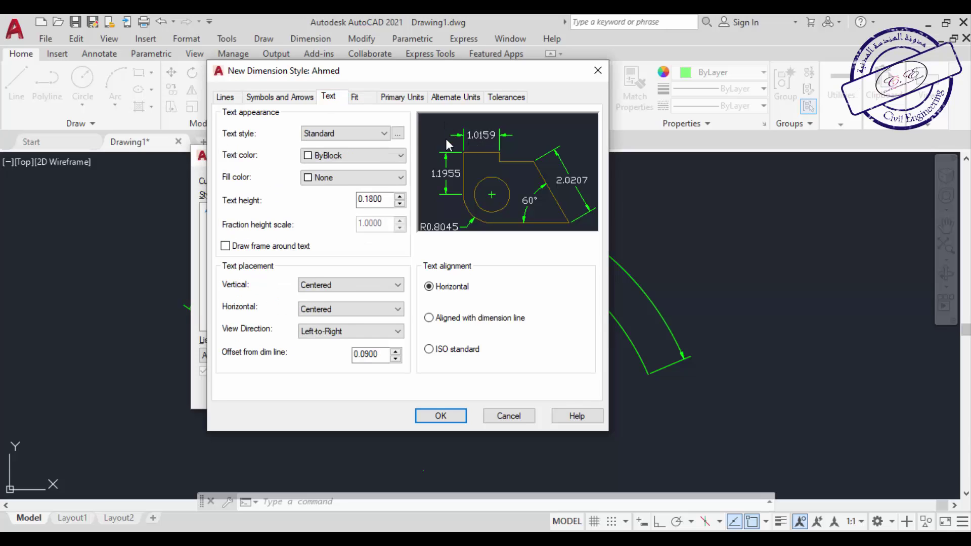
left_click(399, 133)
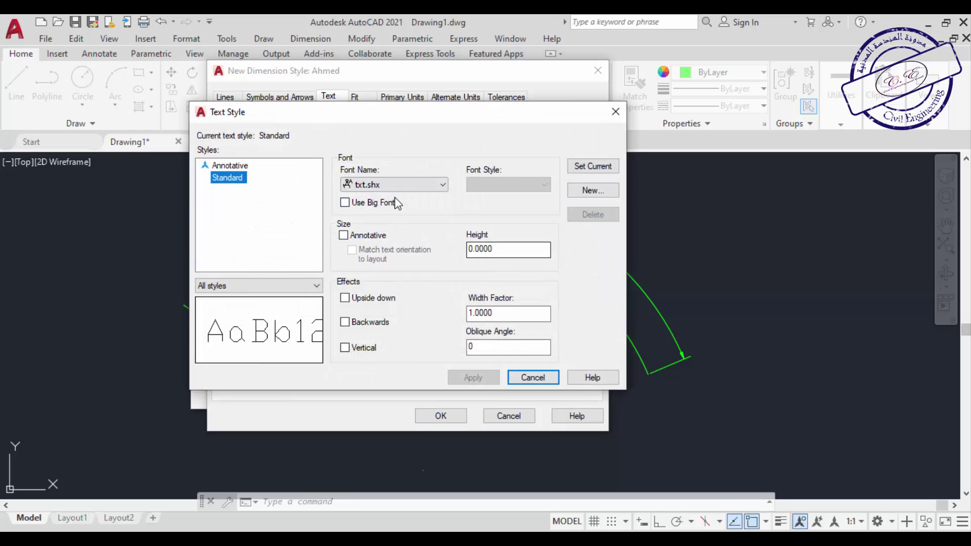
Create a new text style named Arabic using the sosa.shx font and apply it
left_click(598, 191)
type("Arabic")
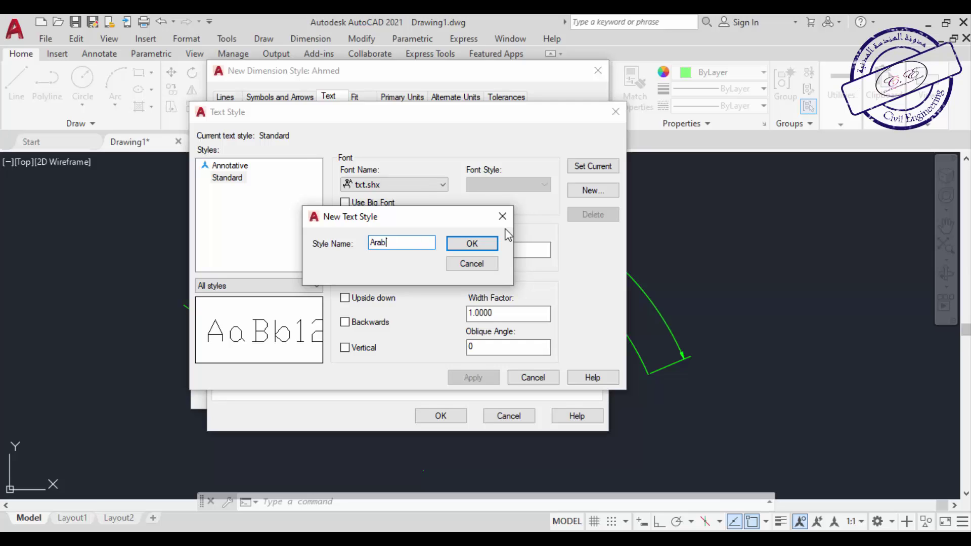
left_click(477, 244)
left_click(444, 185)
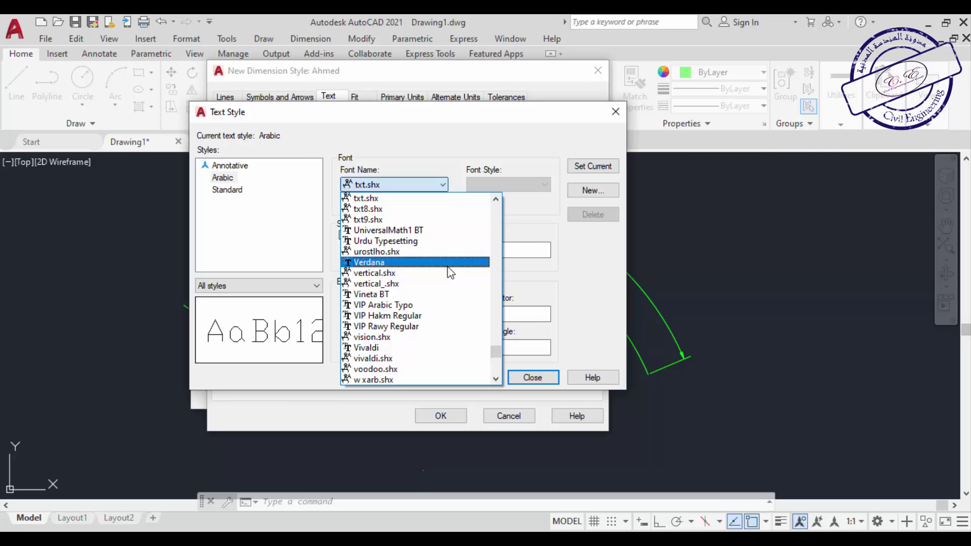
key("s")
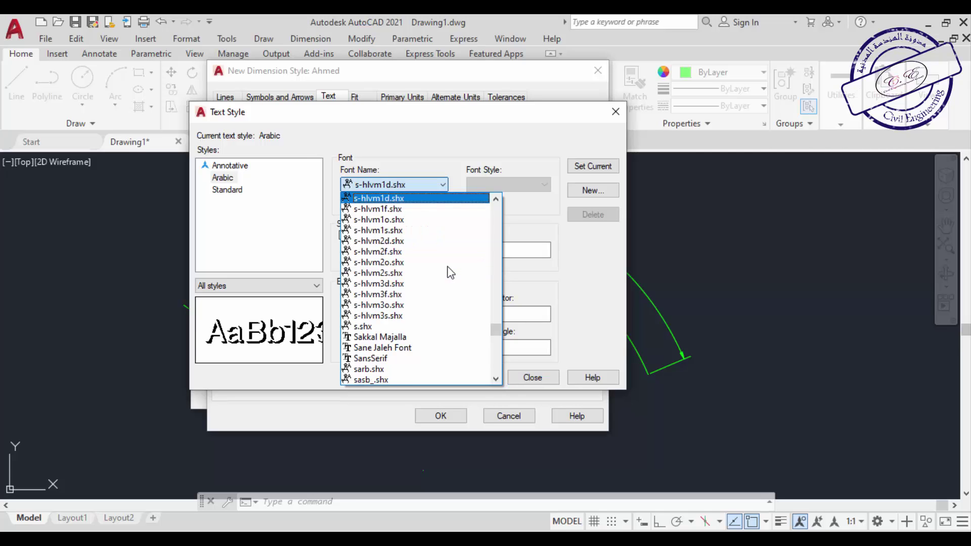
left_click(495, 377)
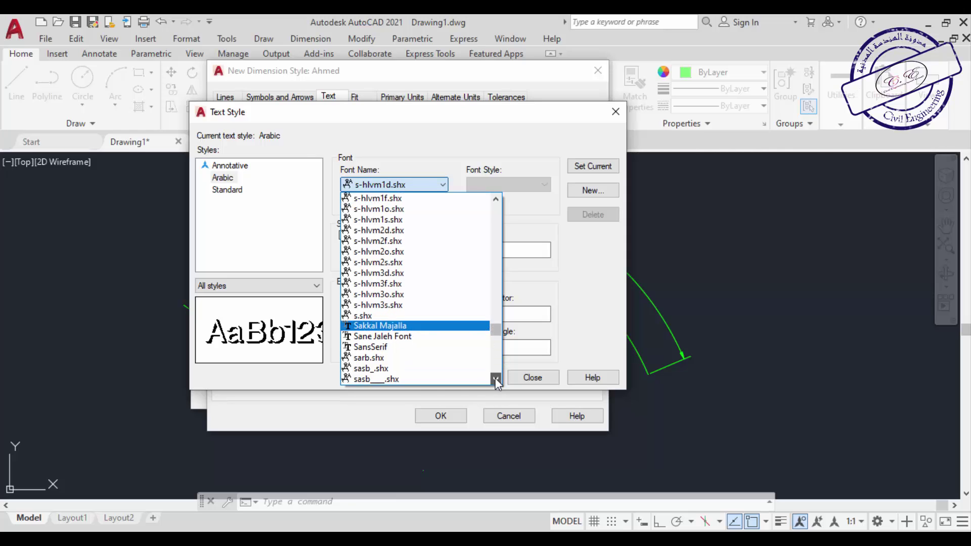
left_click(495, 378)
left_click(496, 377)
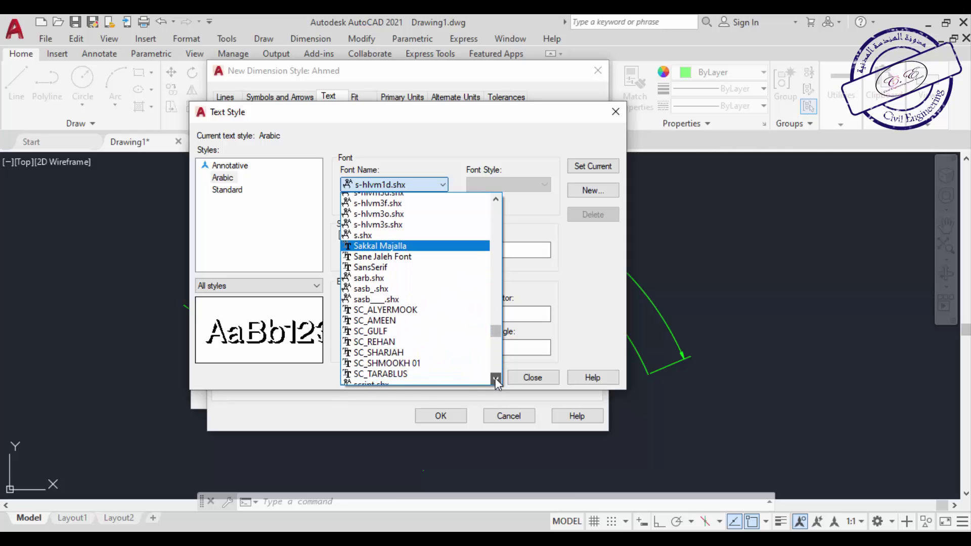
left_click_drag(499, 330, 503, 346)
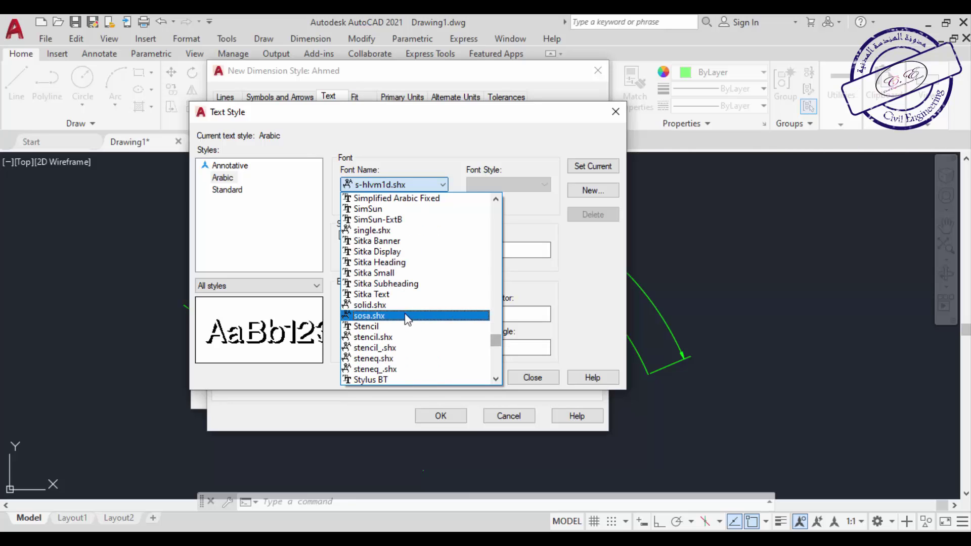
left_click(395, 316)
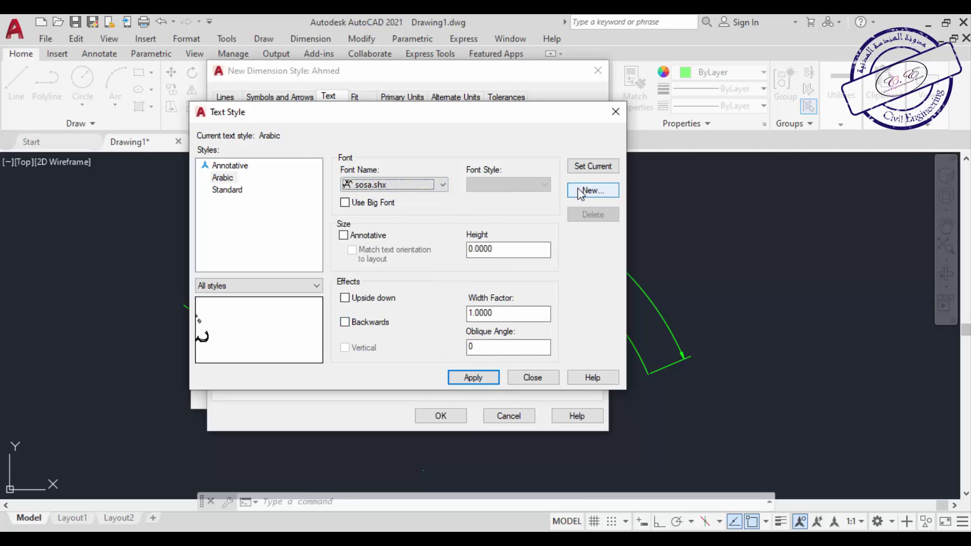
left_click(485, 384)
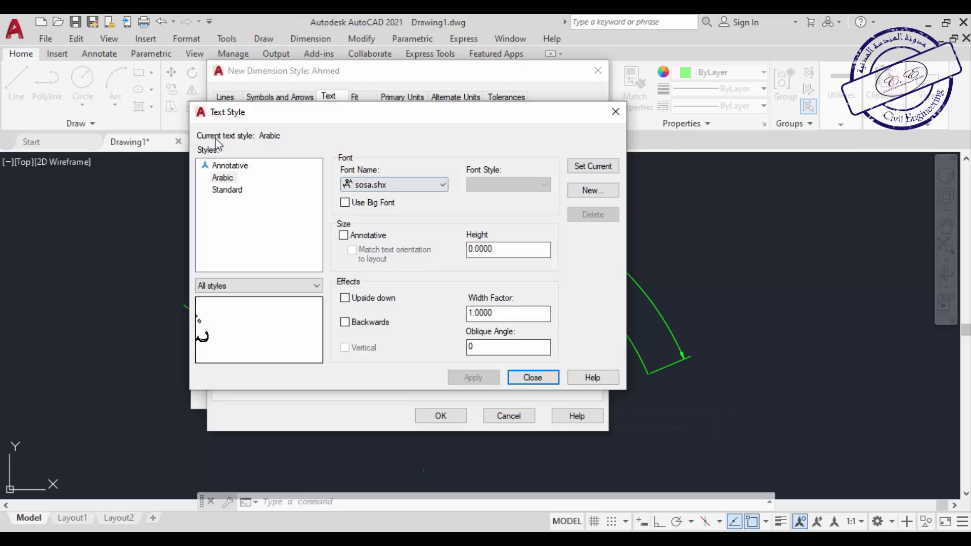
Make Arabic the current text style and select it as the dimension text style
left_click(223, 178)
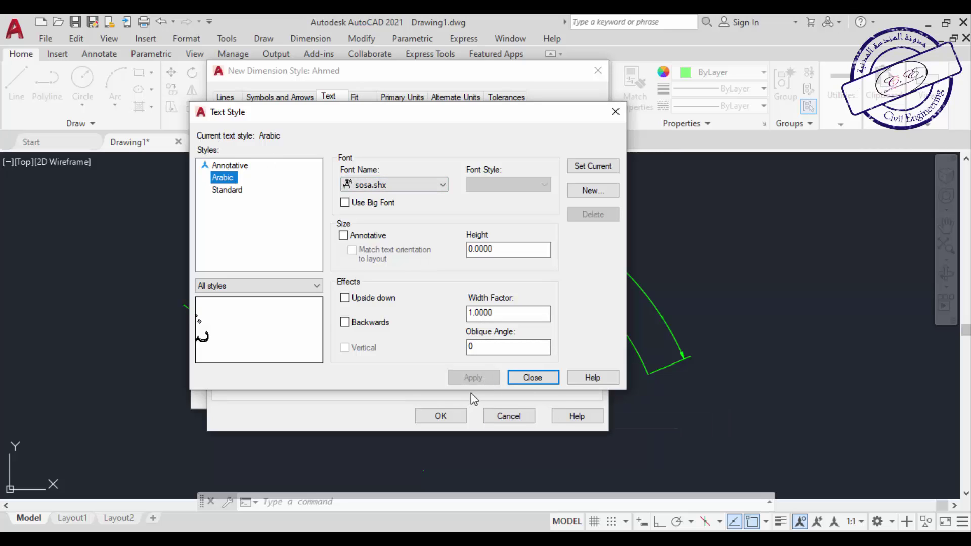
left_click(604, 176)
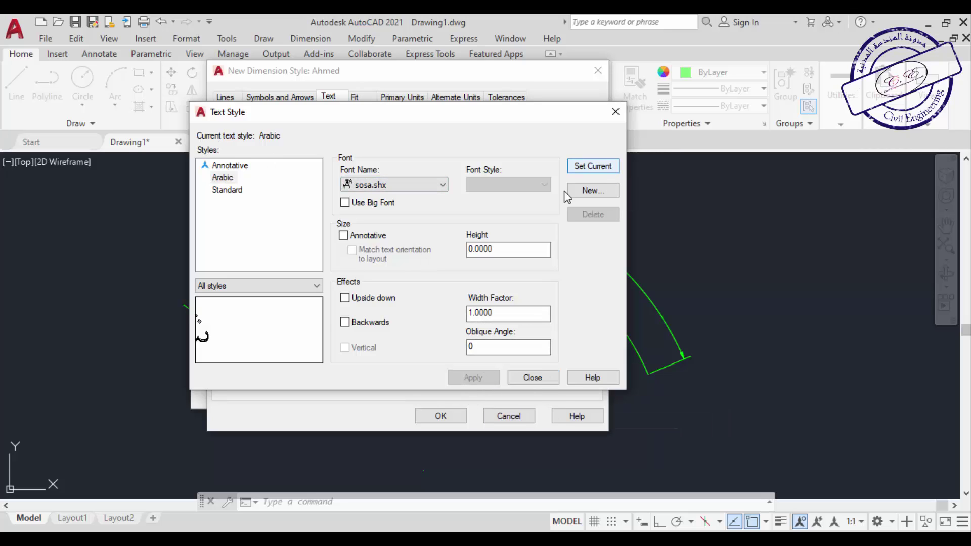
left_click(532, 377)
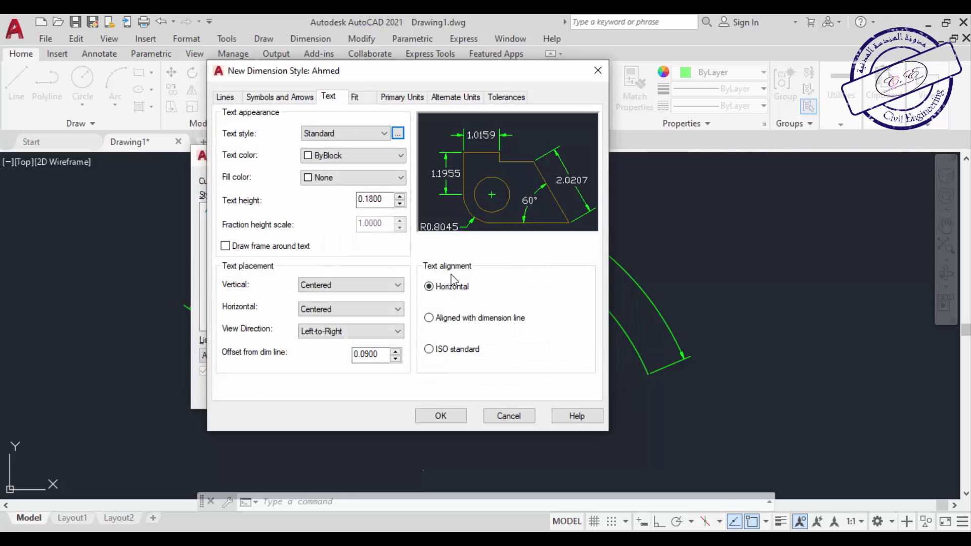
left_click(385, 133)
left_click(358, 161)
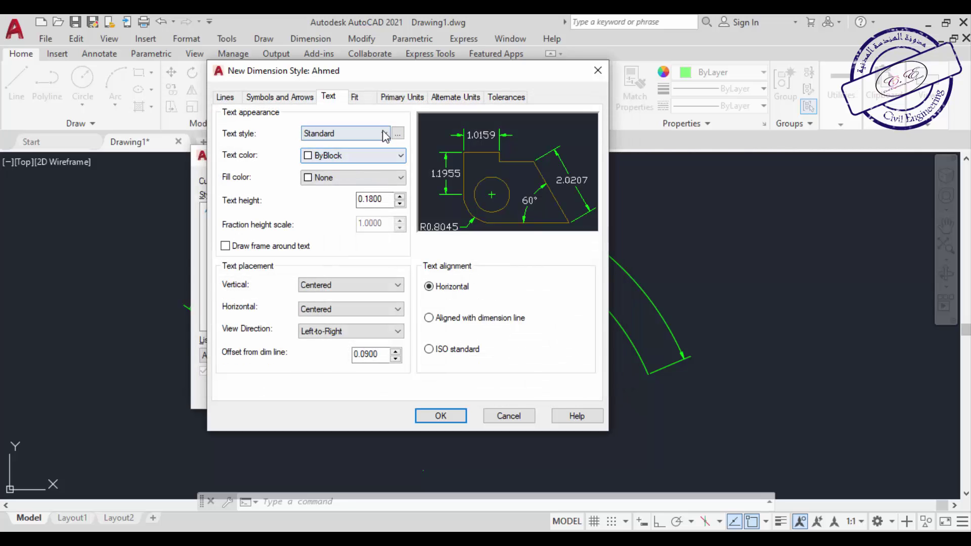
left_click(384, 133)
left_click(368, 152)
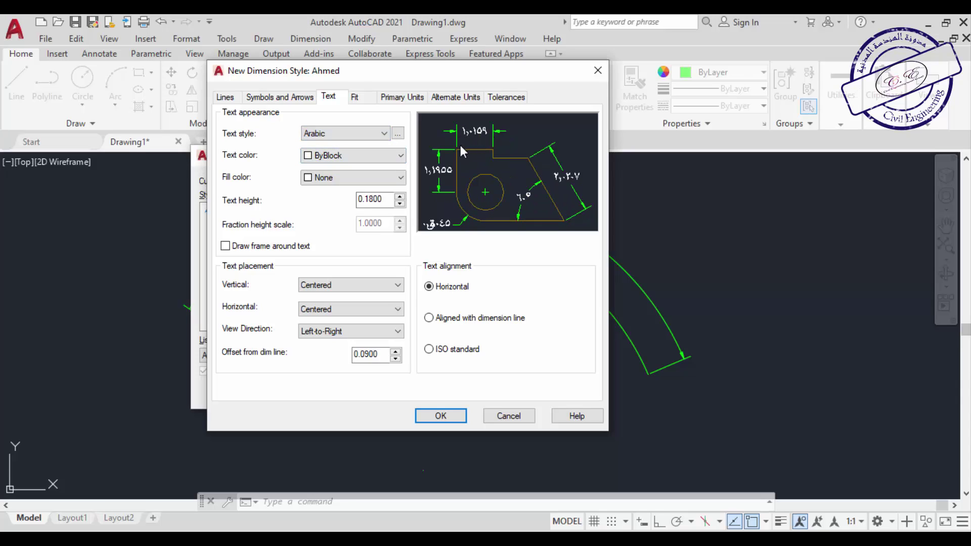
Create a second text style named English with the Verdana font and make it current
left_click(398, 134)
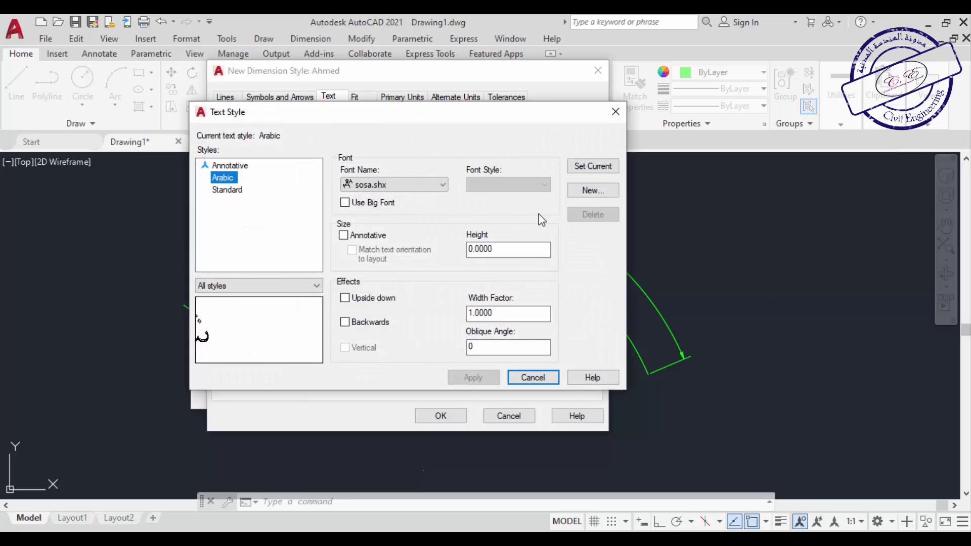
left_click(605, 190)
type("English")
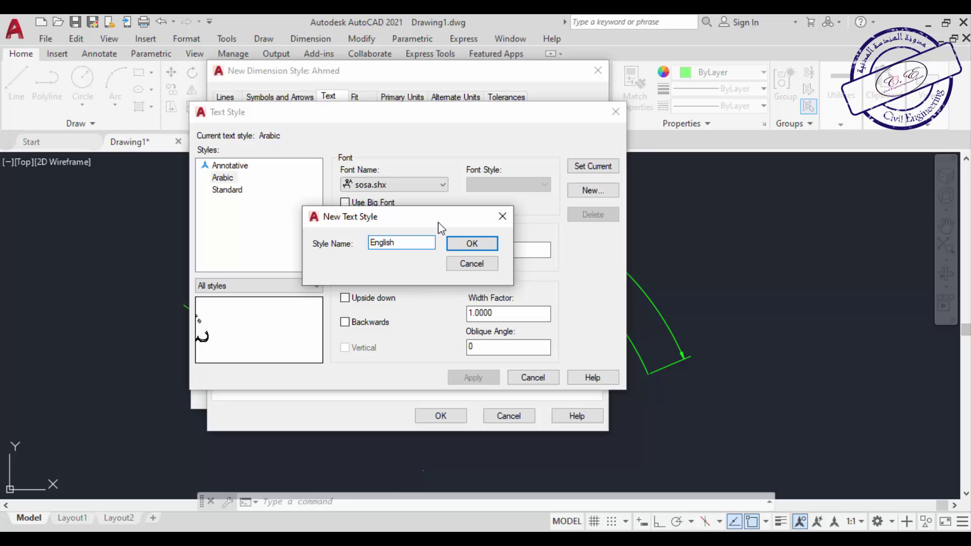
left_click(472, 244)
left_click(443, 185)
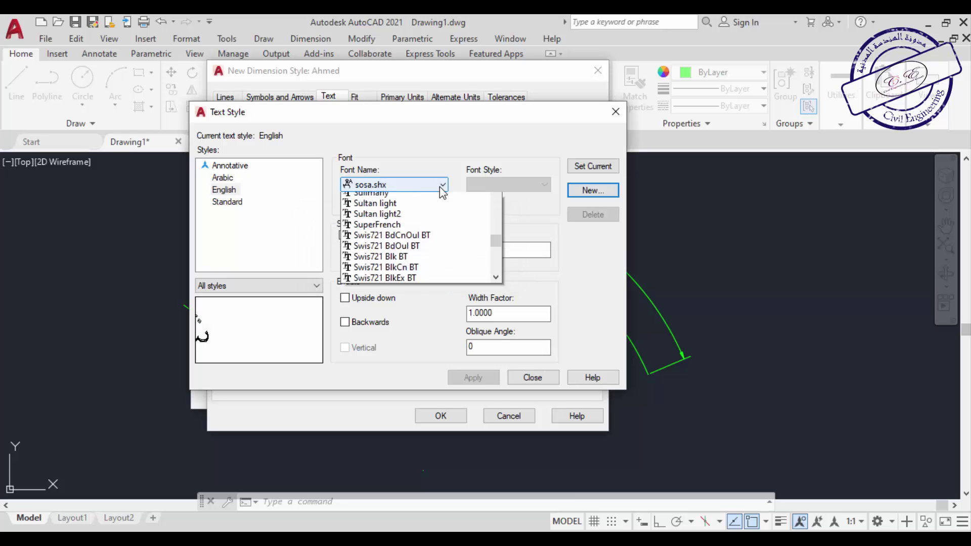
key("v")
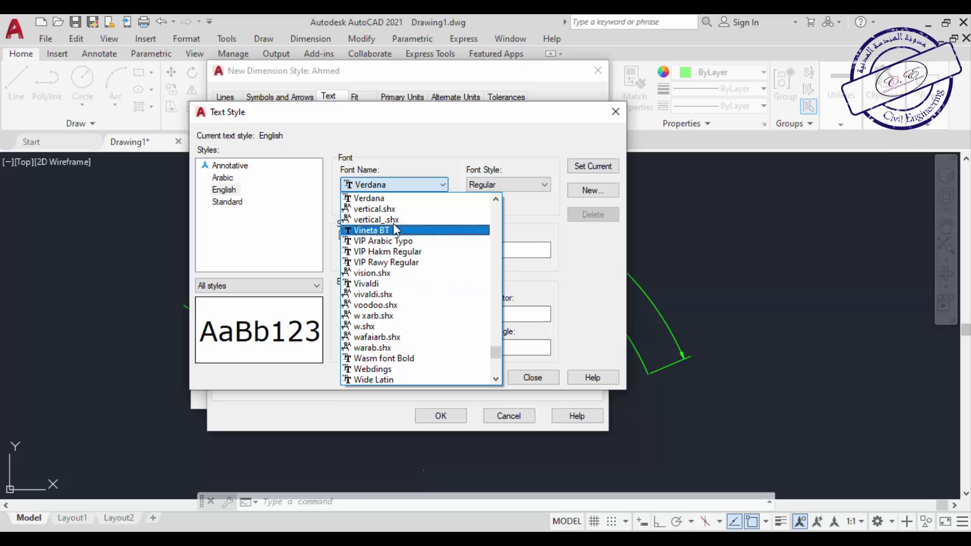
left_click(395, 199)
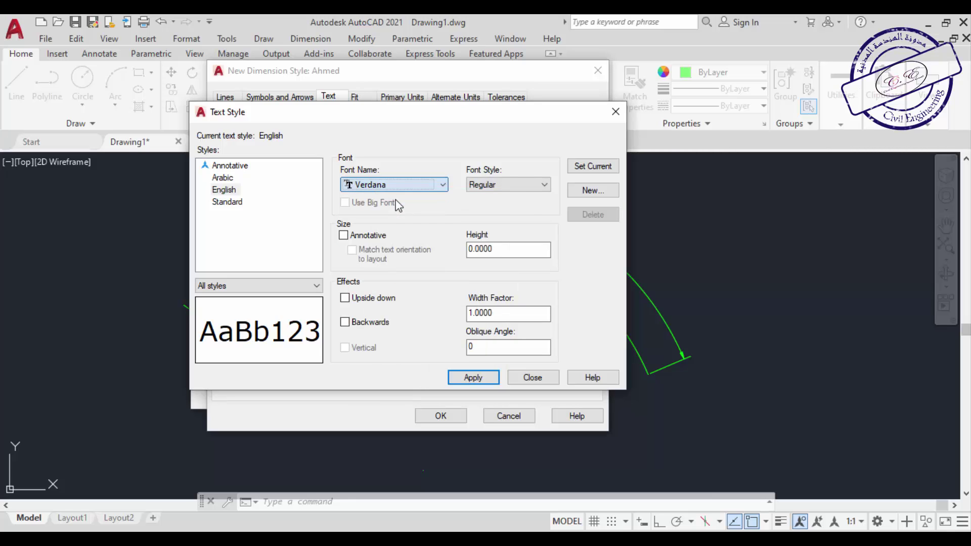
left_click(473, 377)
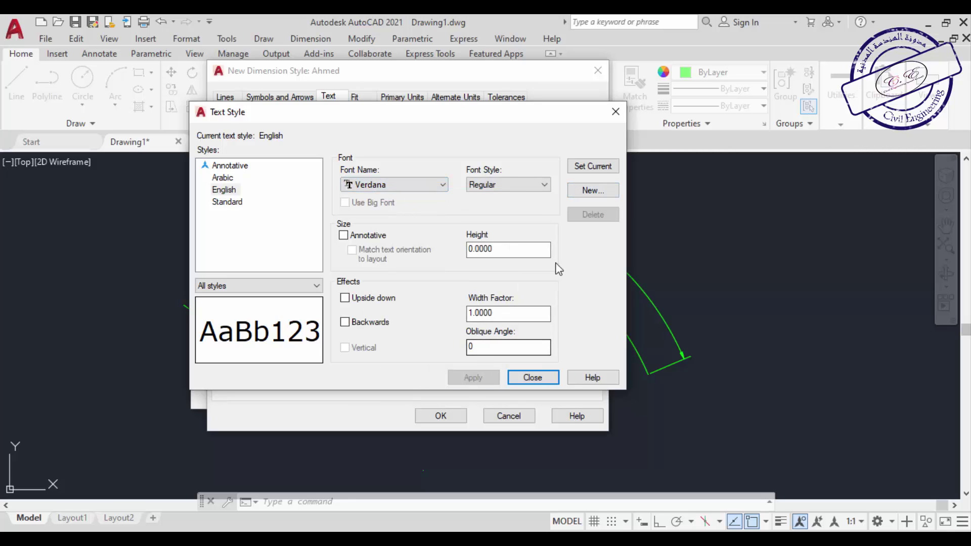
left_click(586, 169)
left_click(513, 379)
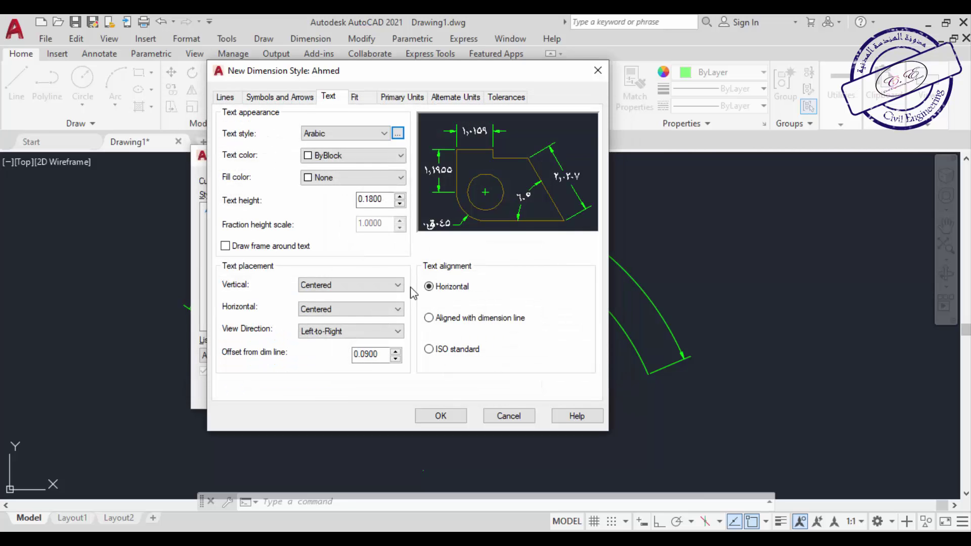
Keep Arabic as the dimension text style and align text with the dimension line
left_click(385, 139)
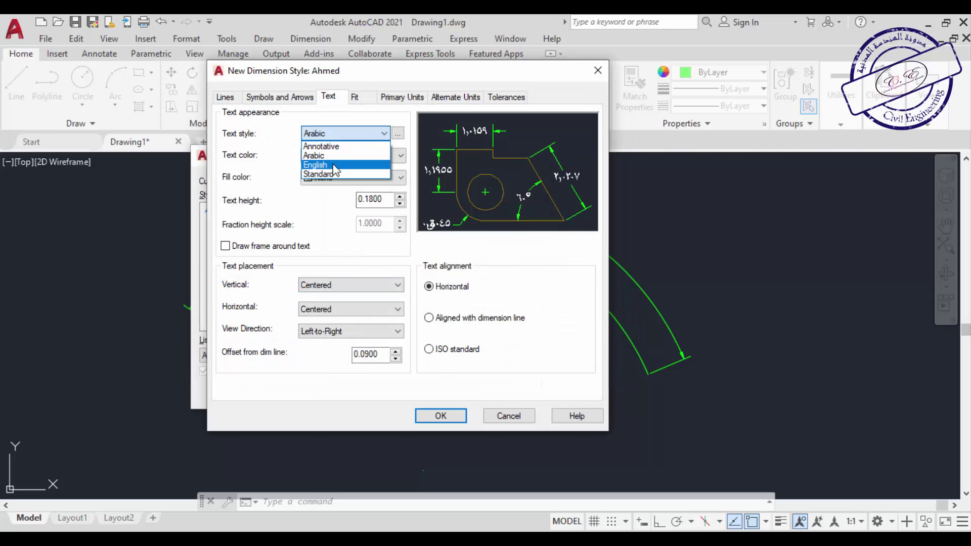
left_click(334, 167)
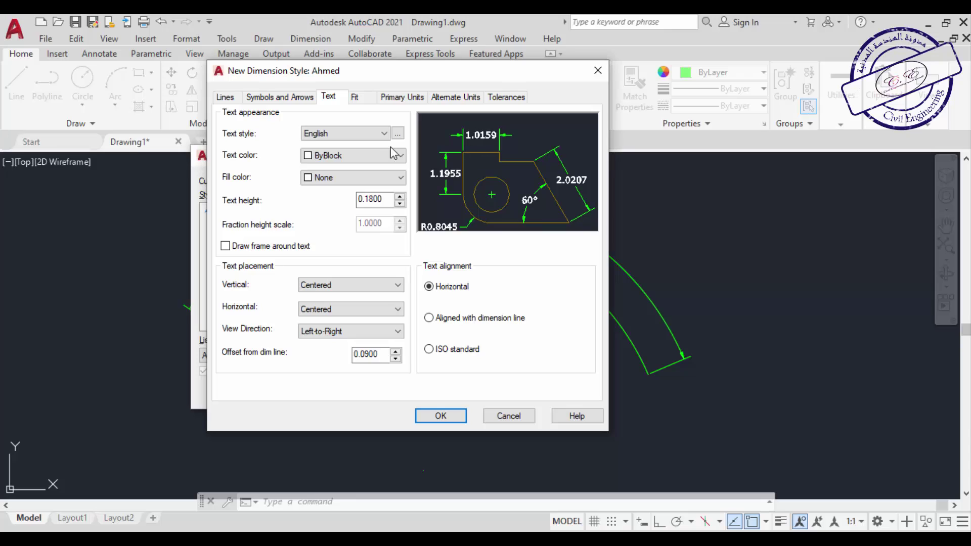
left_click(384, 134)
left_click(362, 156)
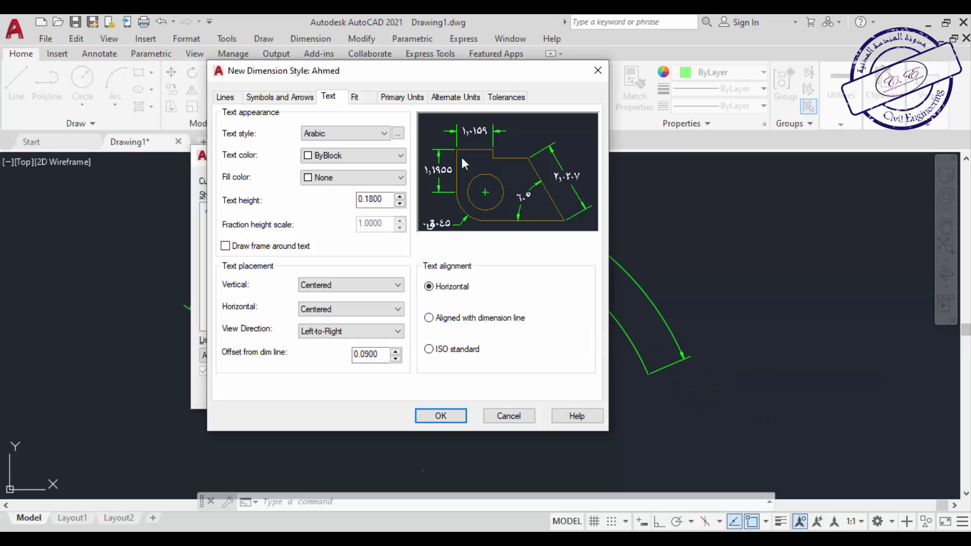
left_click(429, 318)
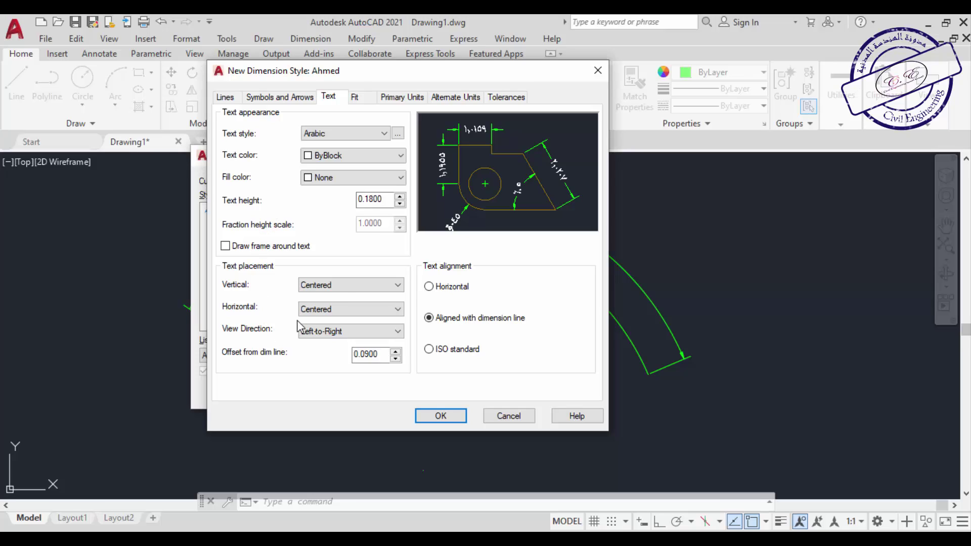
Keep vertical text placement Centered after trying Above and Outside
left_click(341, 287)
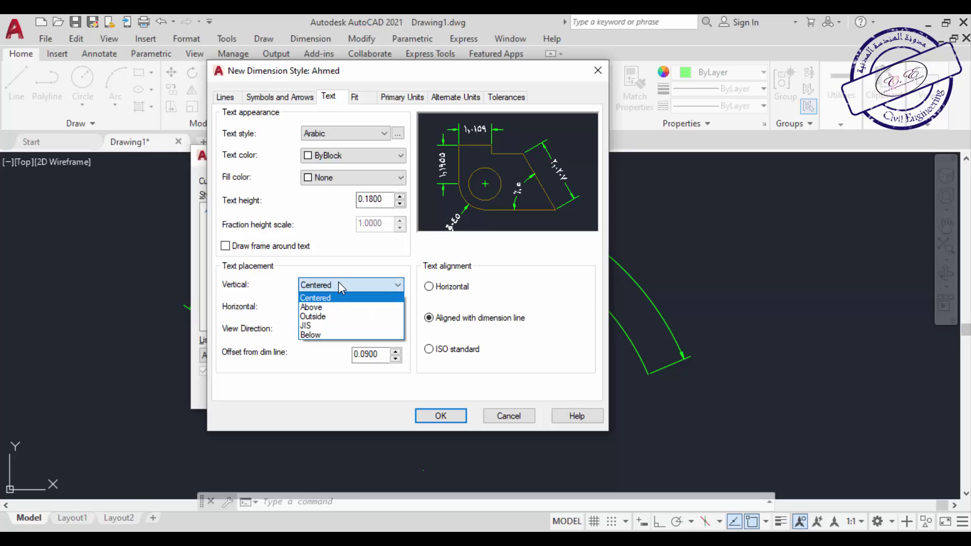
left_click(323, 315)
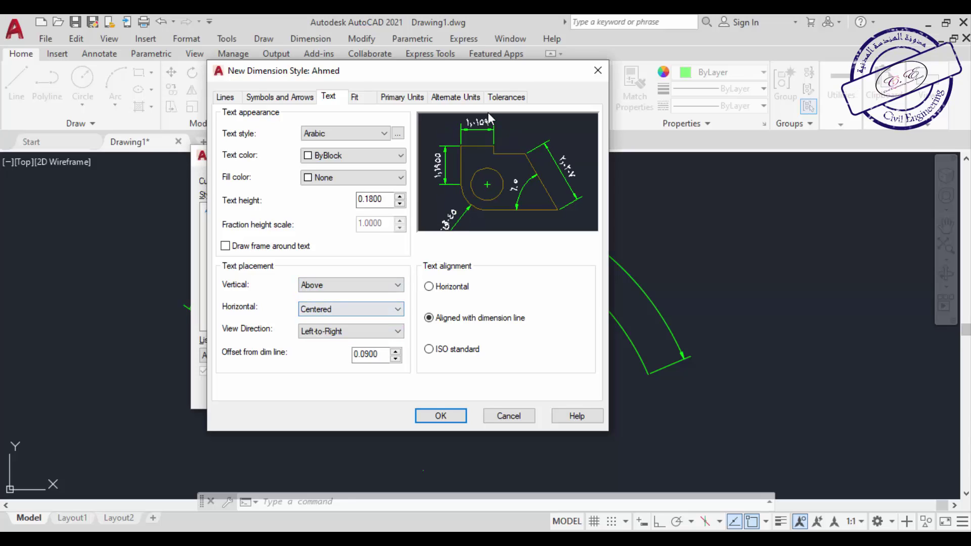
left_click(341, 284)
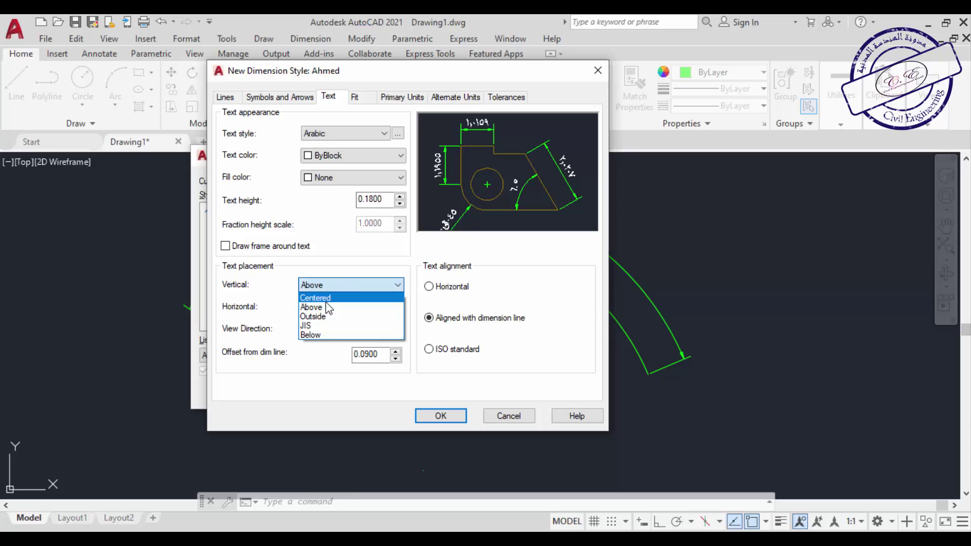
left_click(327, 305)
key("Up")
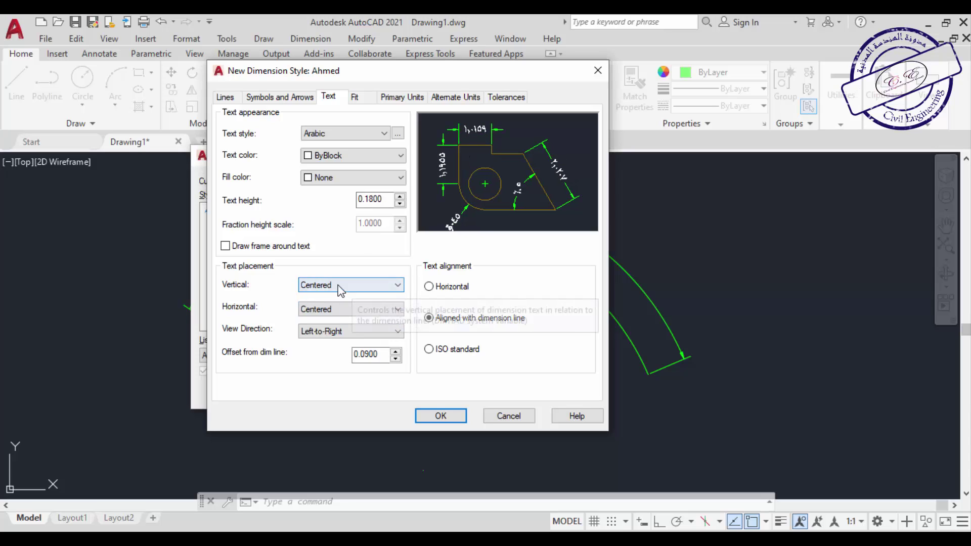
left_click(349, 284)
left_click(331, 317)
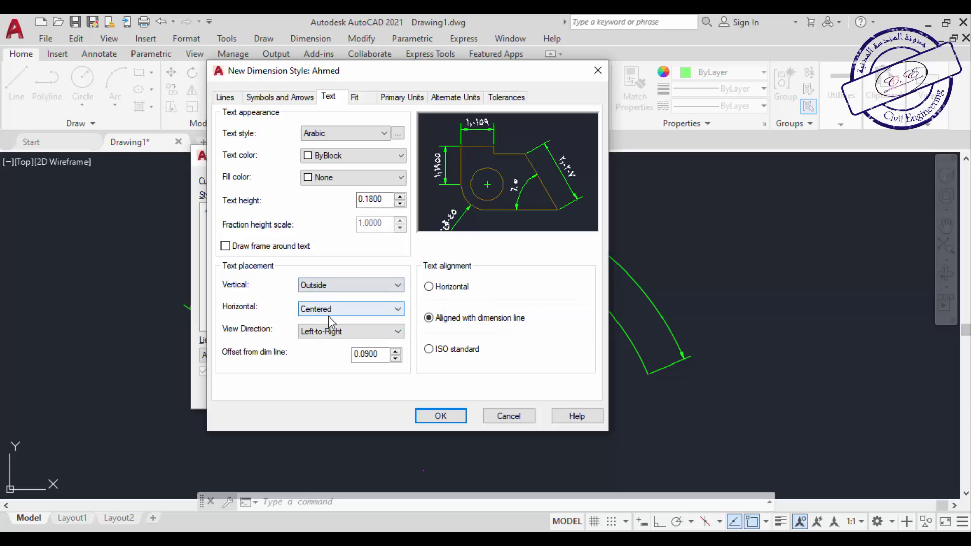
left_click(334, 288)
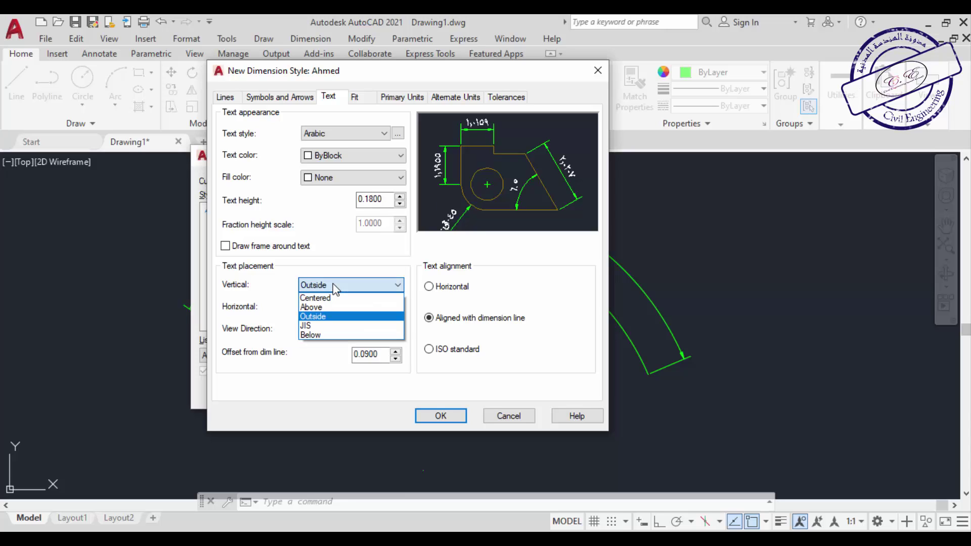
left_click(324, 299)
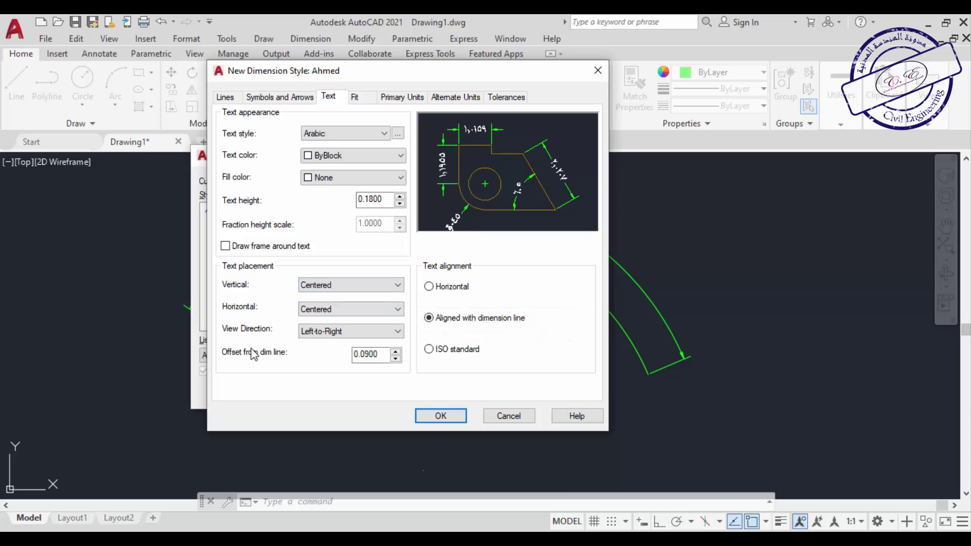
left_click(392, 99)
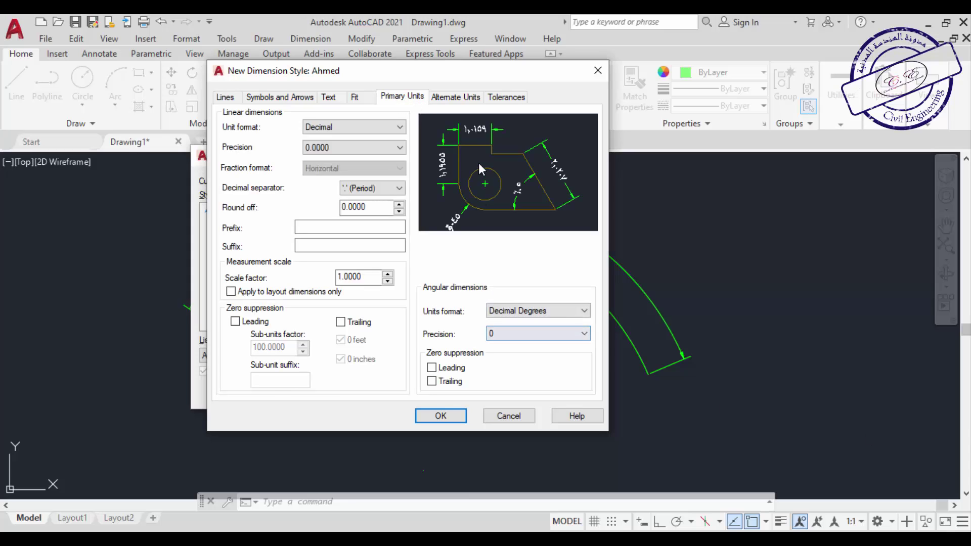
Set linear dimension precision to 0.00 and save the Ahmed style
left_click(354, 127)
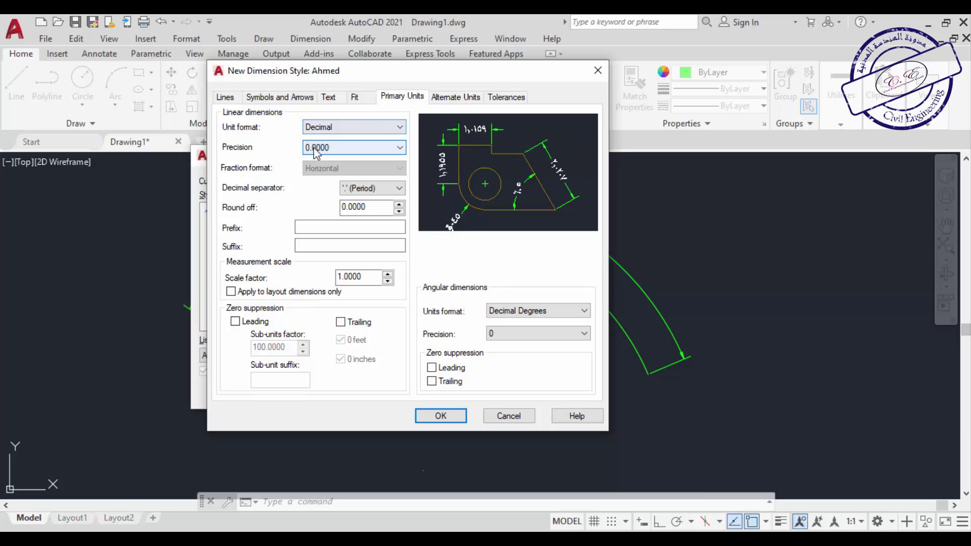
left_click(390, 149)
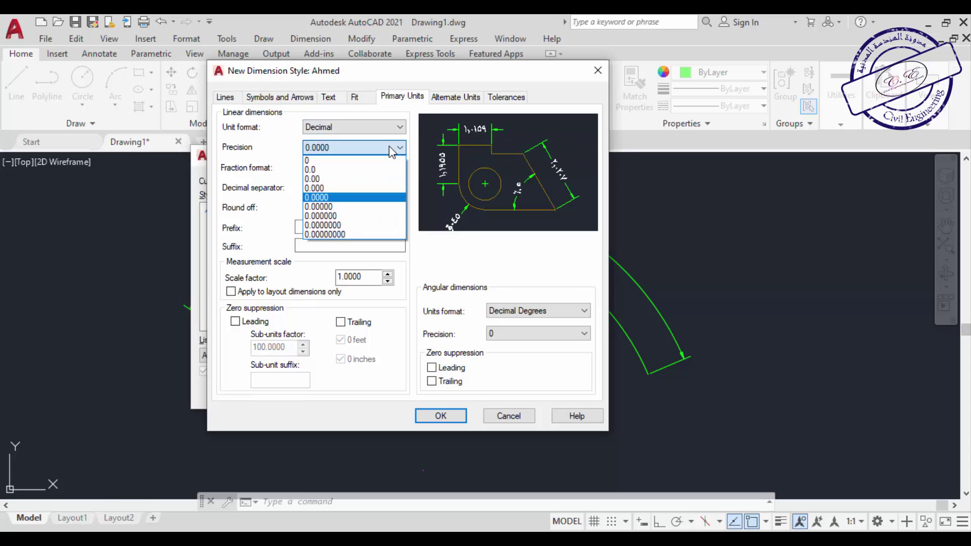
left_click(344, 178)
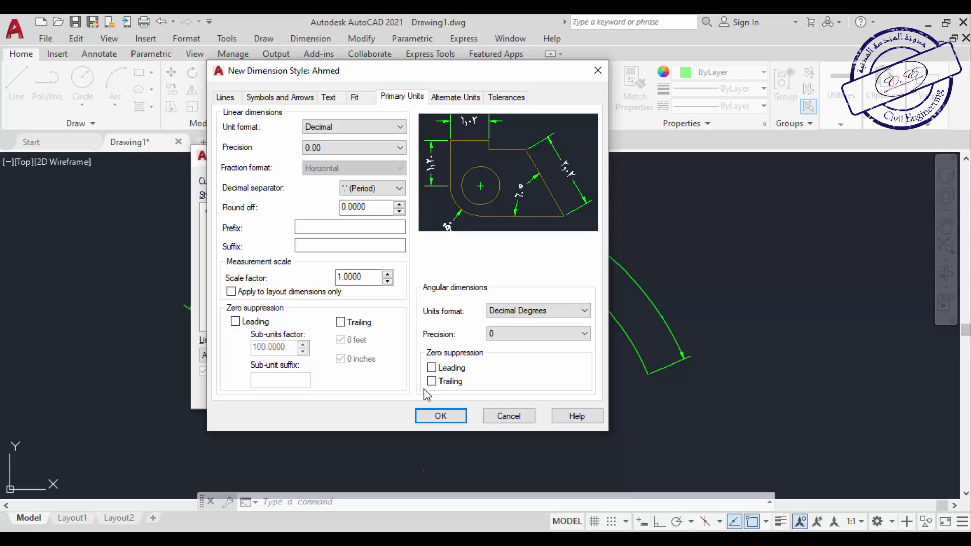
left_click(441, 415)
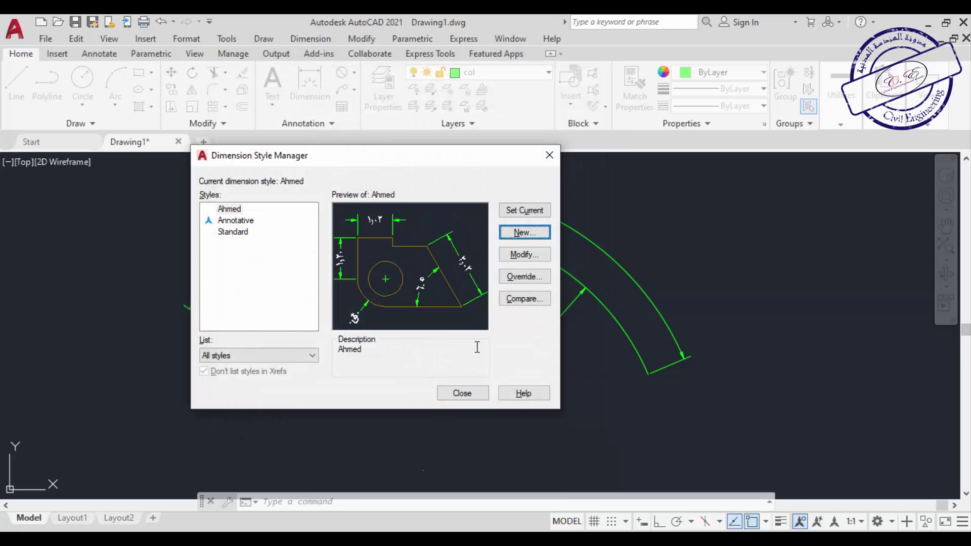
Make Ahmed the current dimension style and close the style manager
left_click(249, 253)
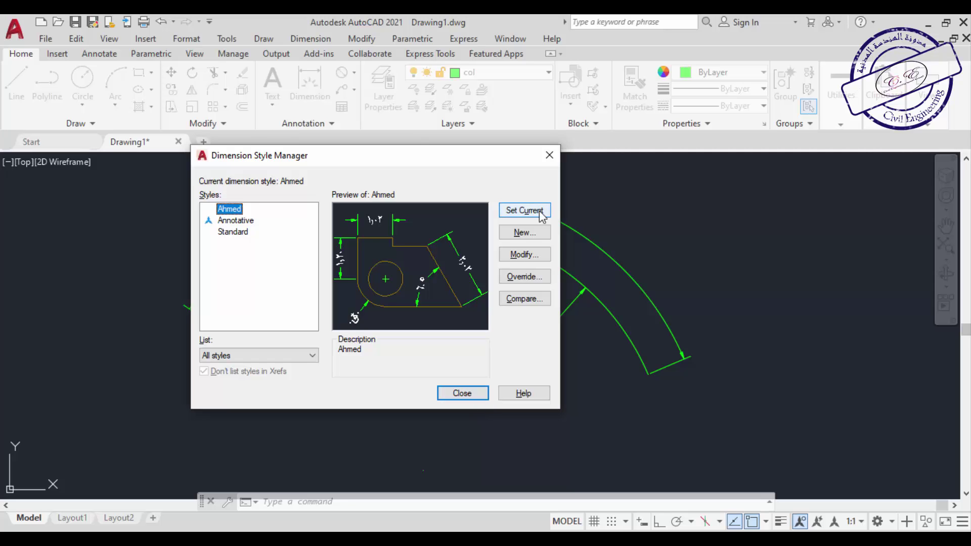
left_click(520, 211)
left_click(461, 393)
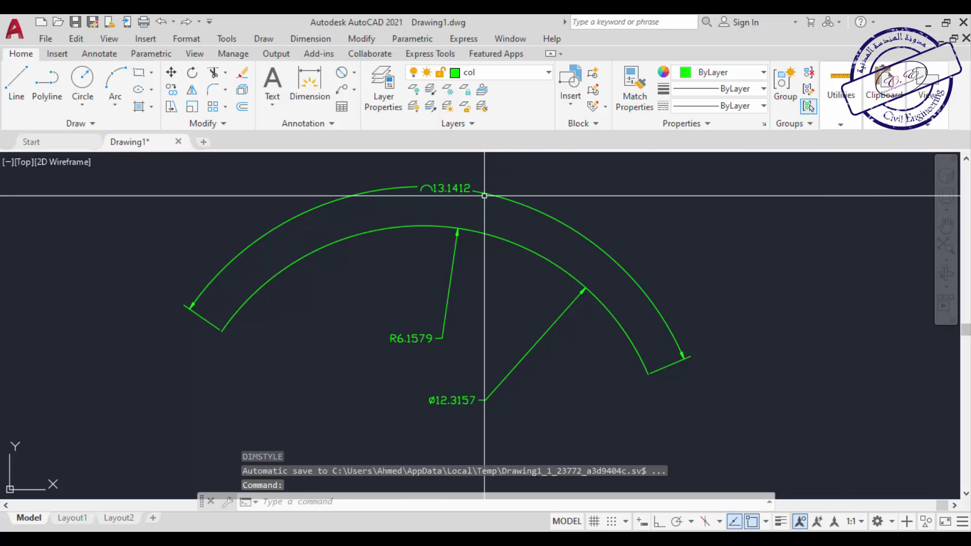
Regenerate, then replace the old arc-length dimension with a new 13.14 one in Ahmed style
type("RE")
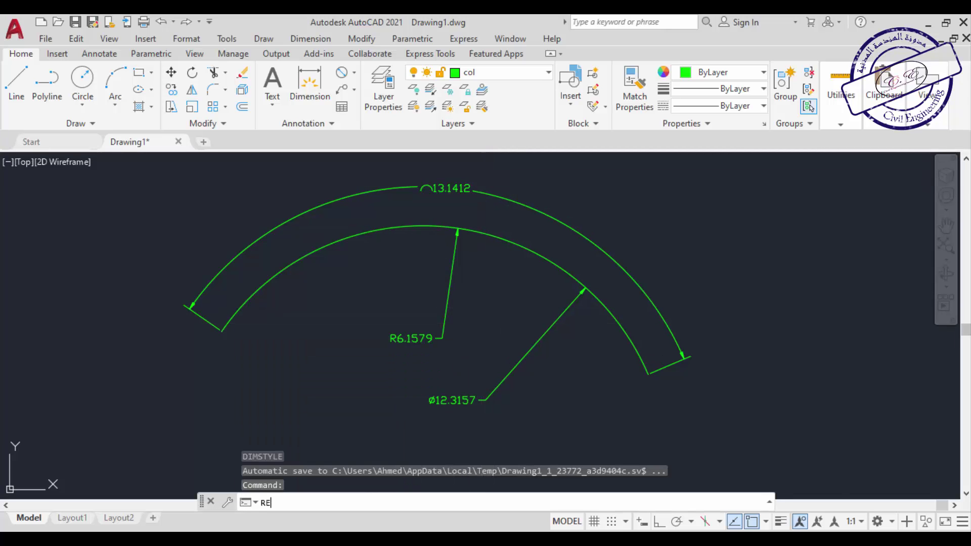
key("Return")
left_click(440, 191)
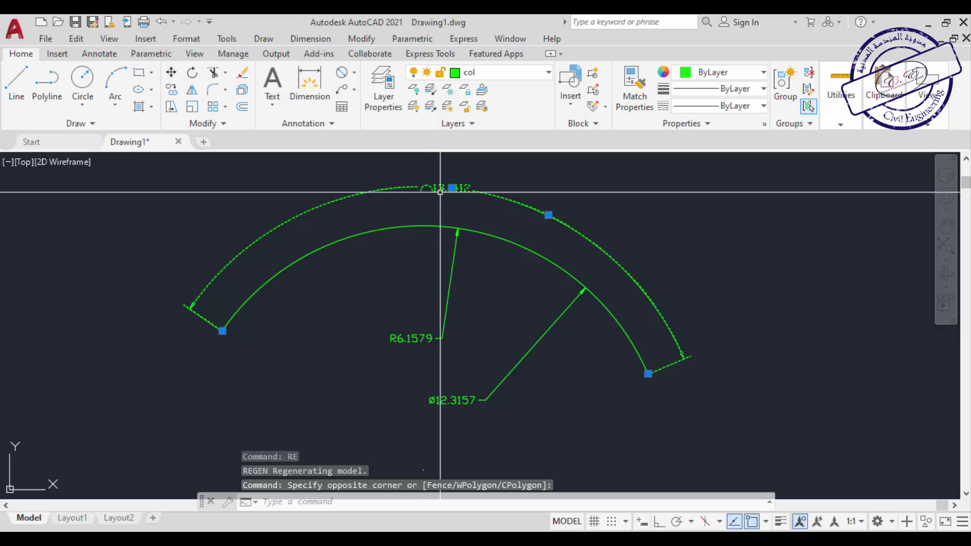
key("Delete")
left_click(353, 73)
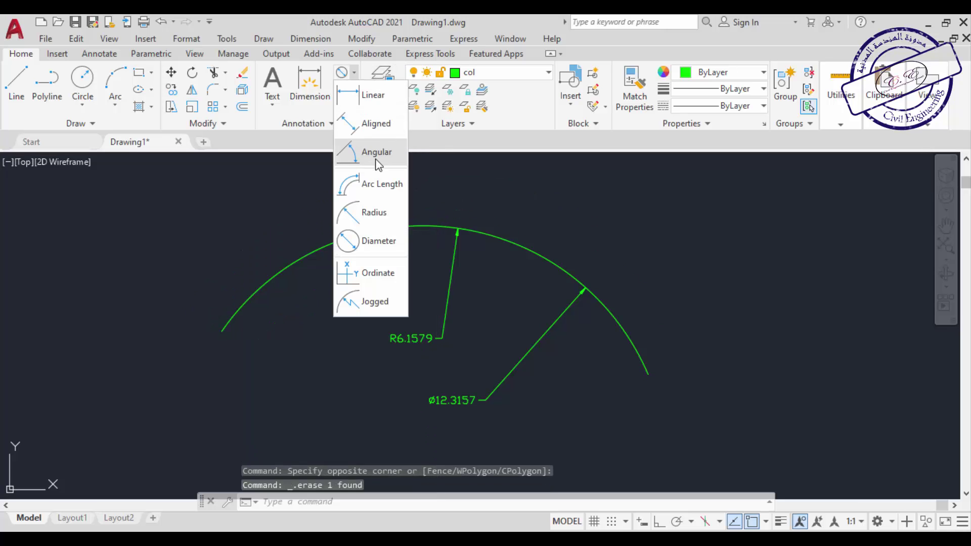
left_click(380, 184)
left_click(408, 226)
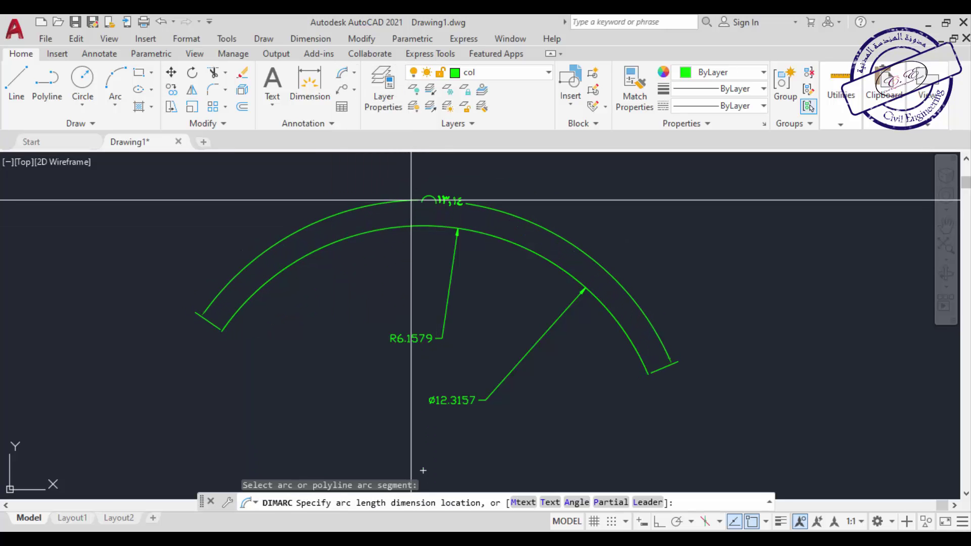
left_click(444, 188)
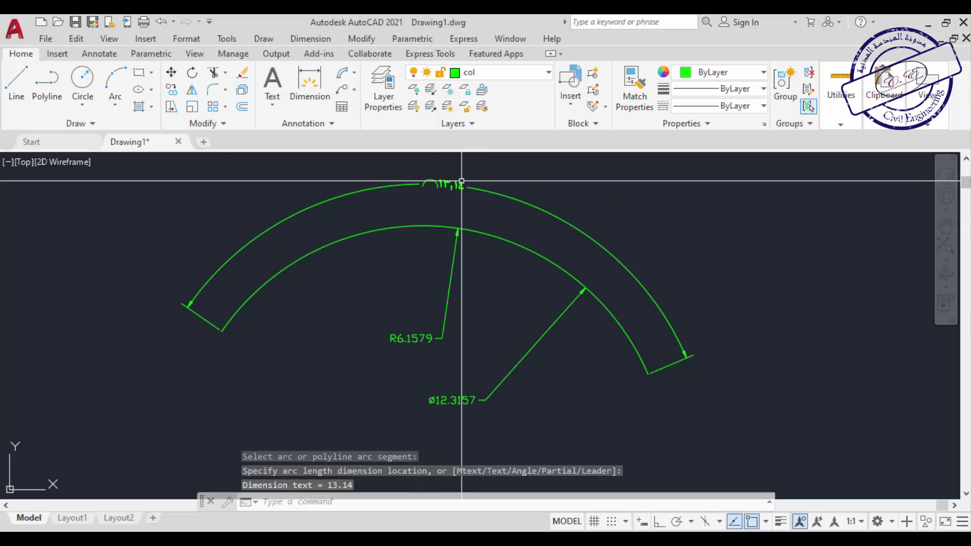
Erase the arc and its dimensions with a crossing window
scroll(484, 285, "down", 2)
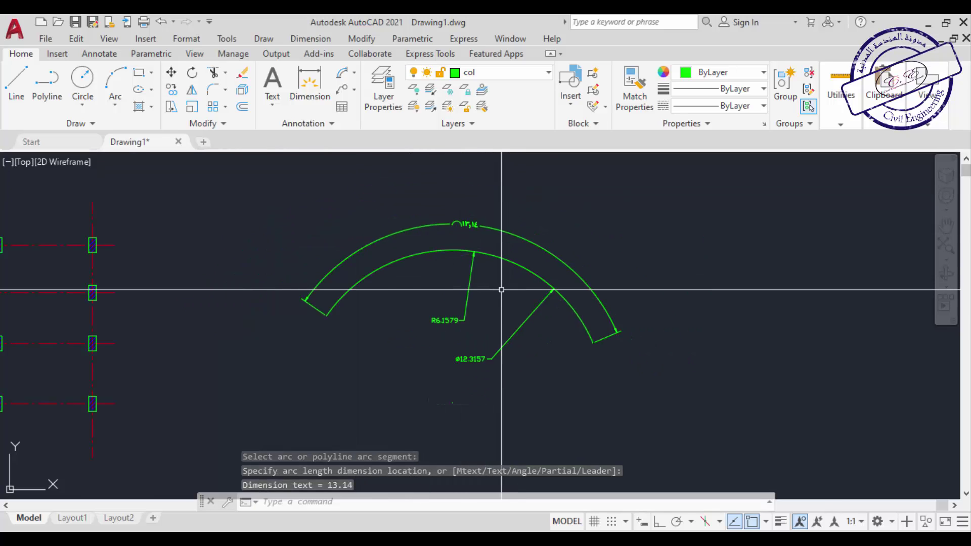
scroll(501, 290, "down", 2)
left_click(556, 225)
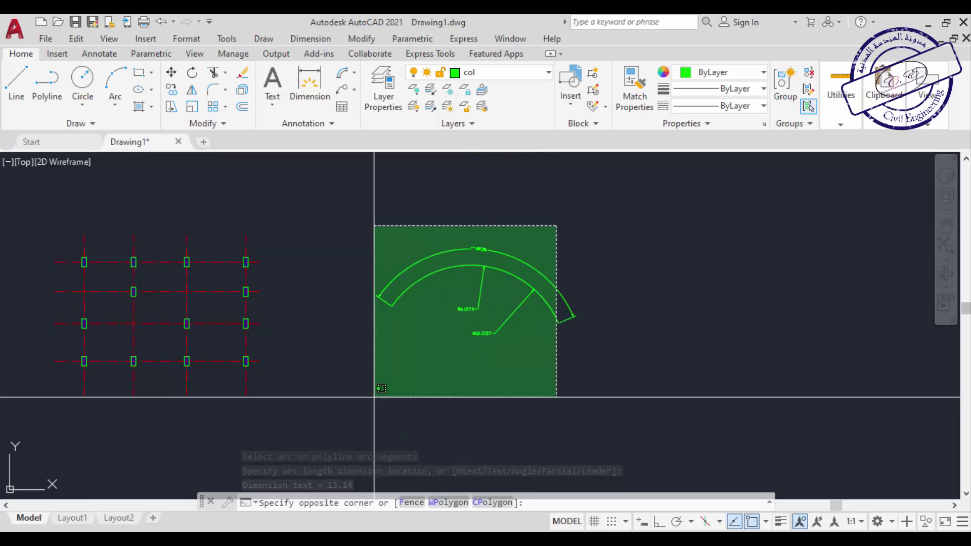
left_click(369, 397)
key("Delete")
Place a 3.18 linear dimension between the first two column lines above the top row
middle_click_drag(359, 397, 606, 386)
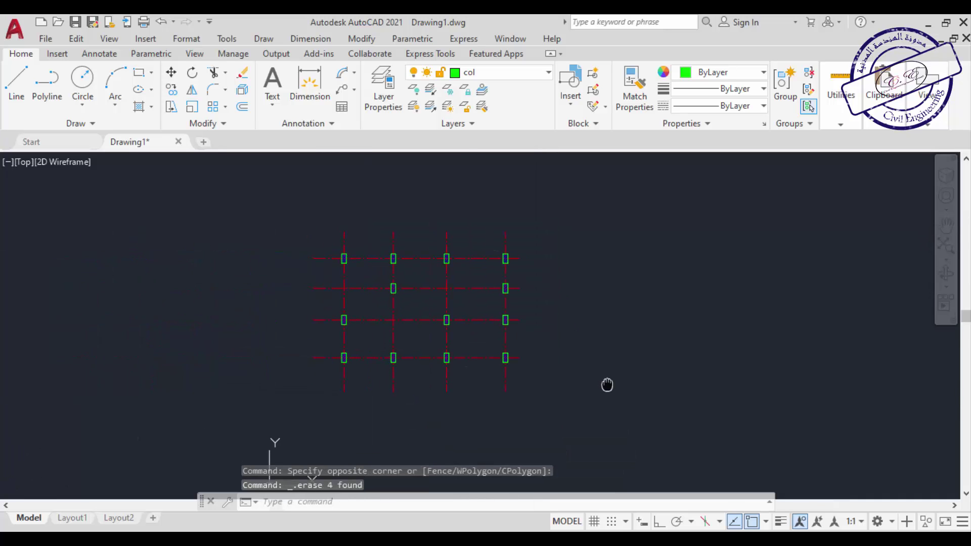
scroll(454, 280, "up", 4)
scroll(514, 262, "down", 2)
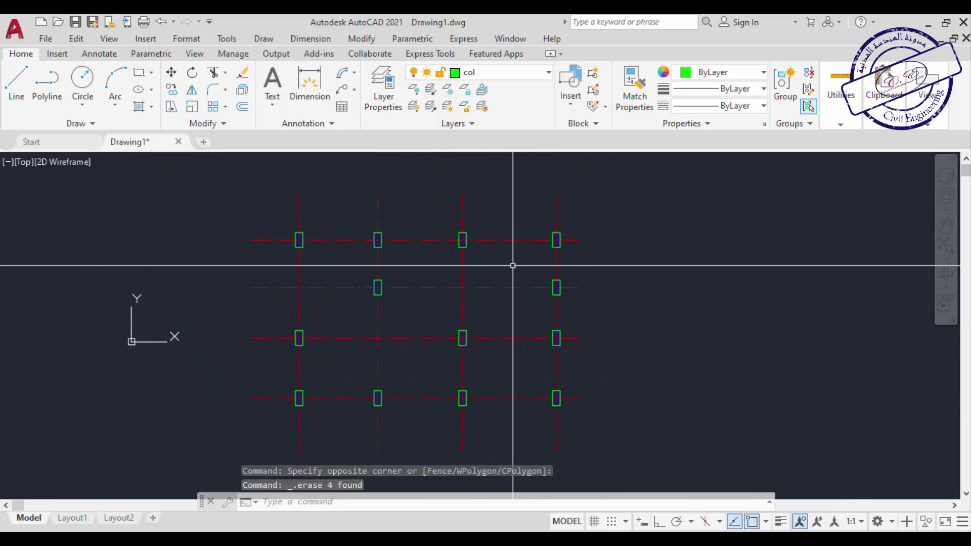
middle_click_drag(516, 266, 520, 248)
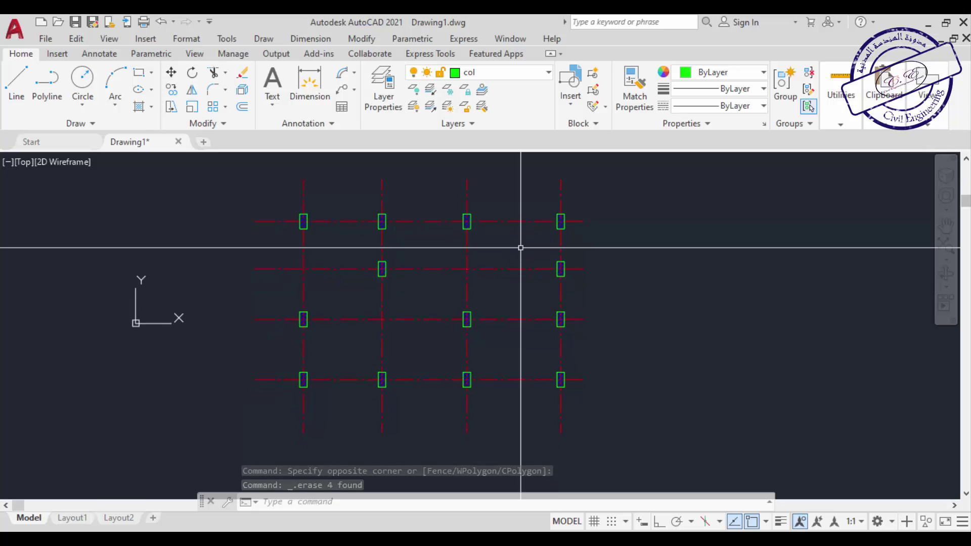
left_click(354, 74)
left_click(360, 94)
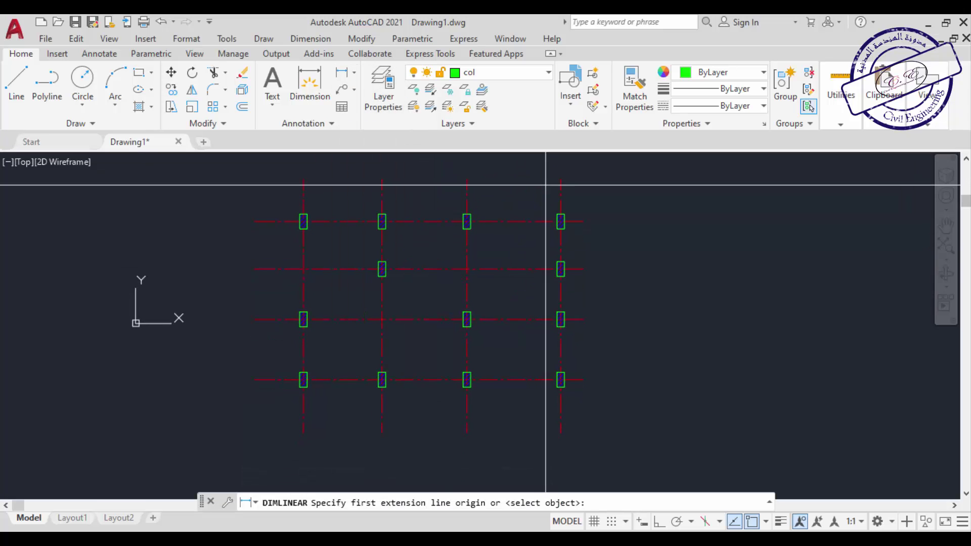
scroll(323, 194, "up", 2)
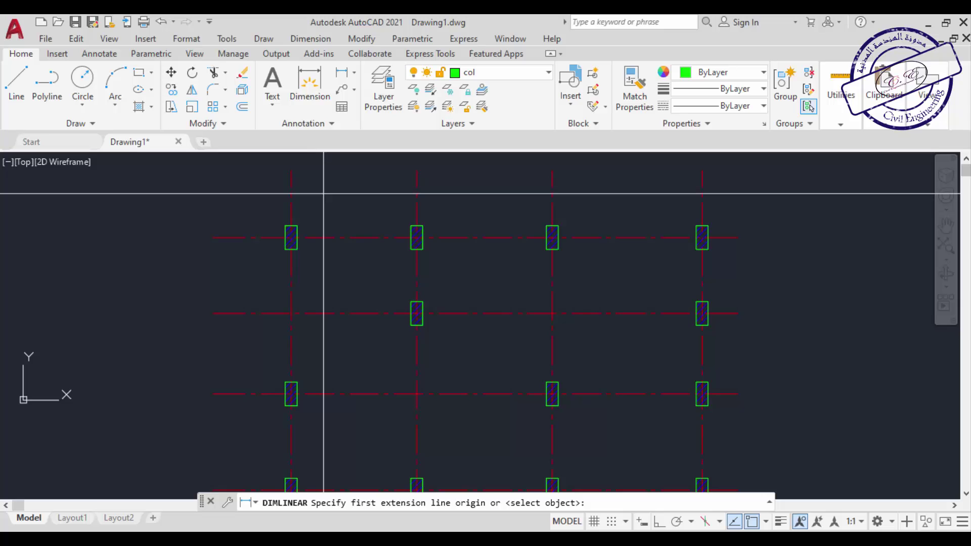
middle_click_drag(353, 199, 254, 228)
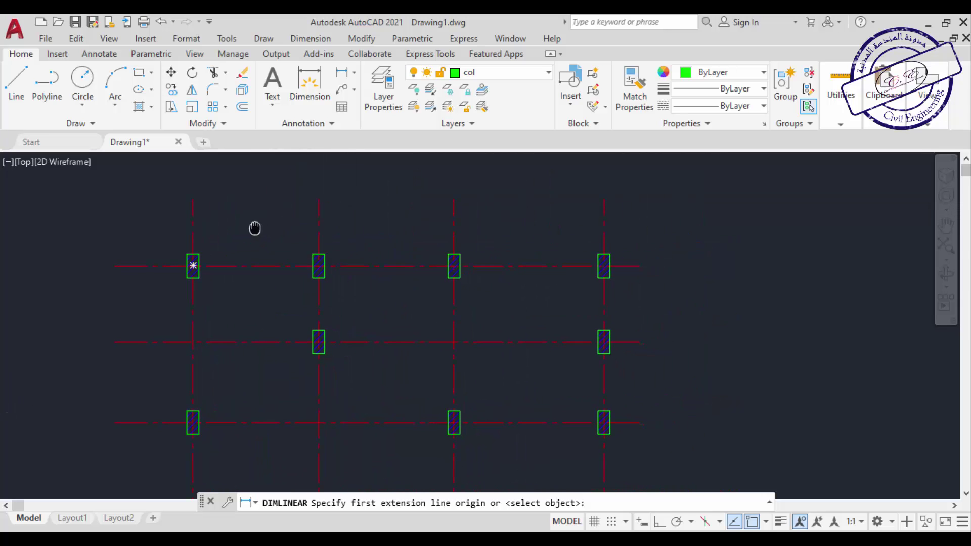
left_click(194, 238)
left_click(318, 238)
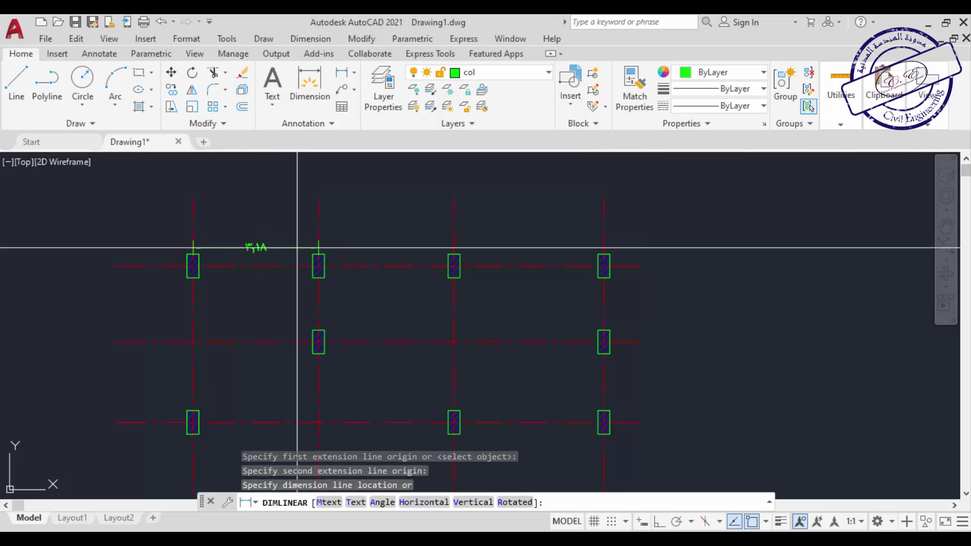
left_click(274, 236)
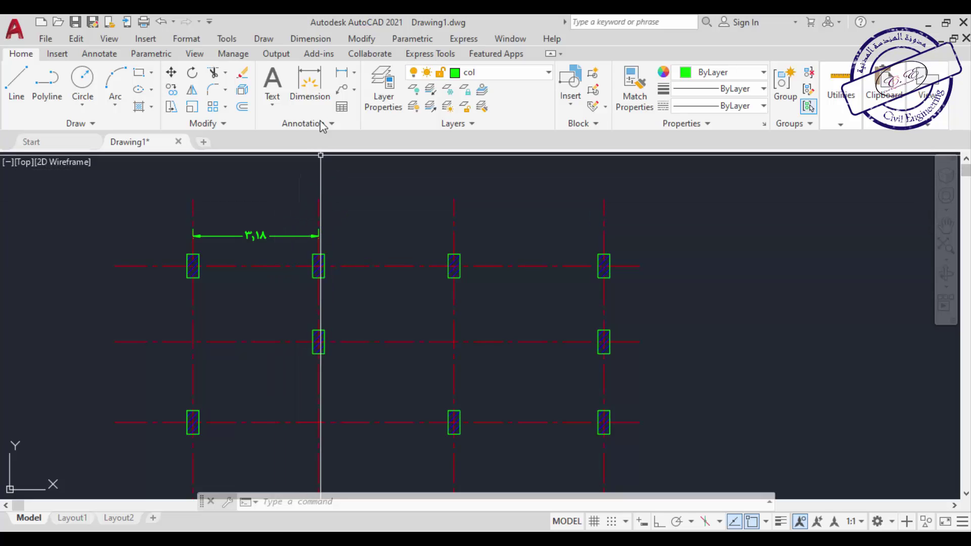
Add a 3.43 linear dimension between the second and third column lines, in line with 3.18
left_click(342, 76)
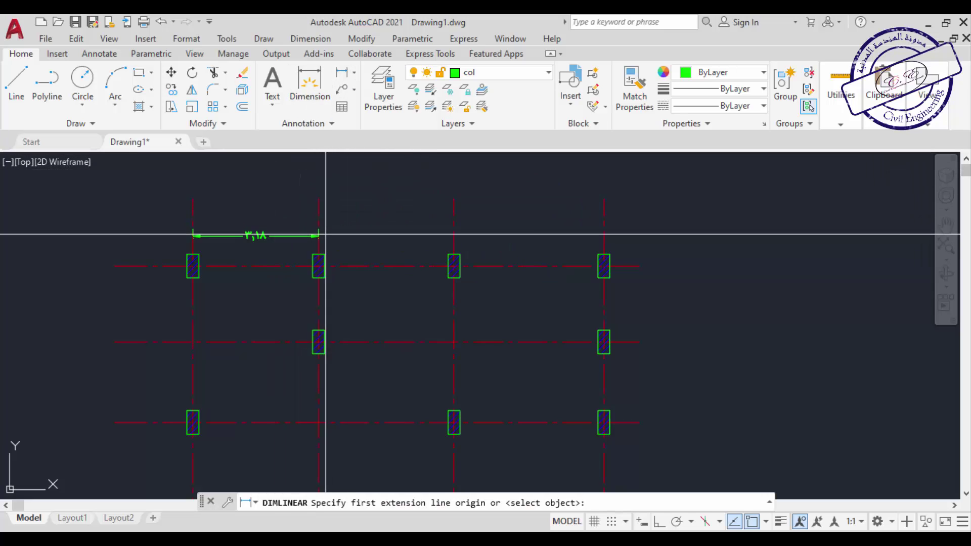
left_click(319, 235)
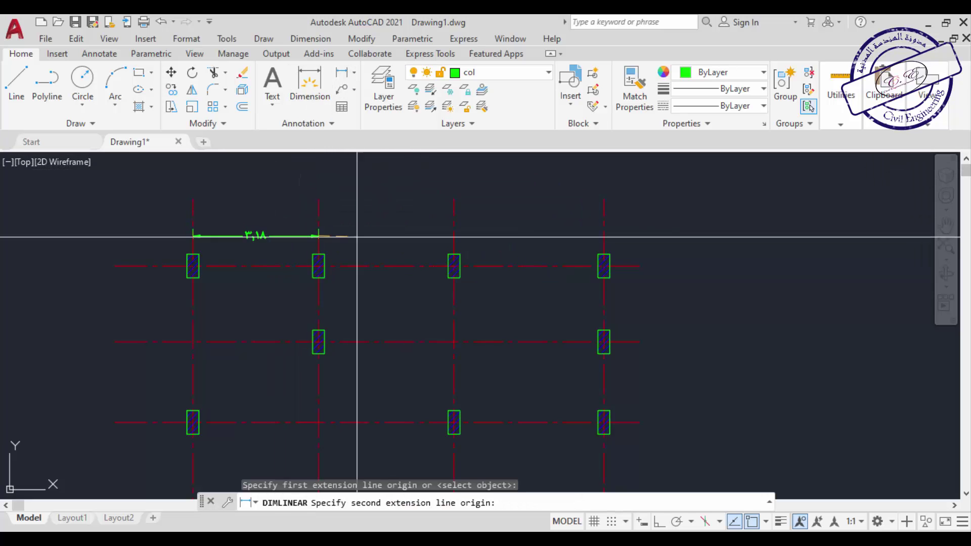
left_click(454, 236)
left_click(453, 236)
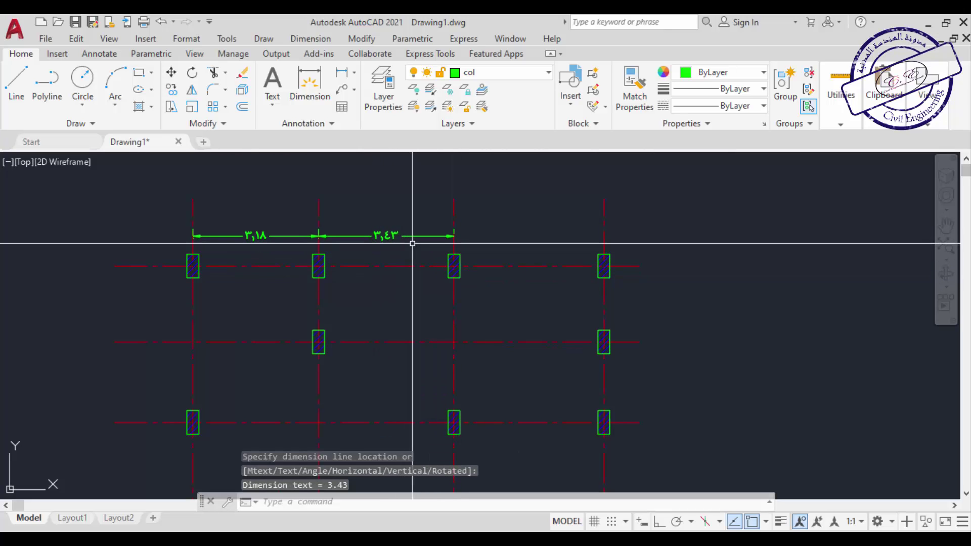
Add a trial vertical 1.92 dimension left of the grid, then select it for deletion
middle_click_drag(253, 297, 369, 241)
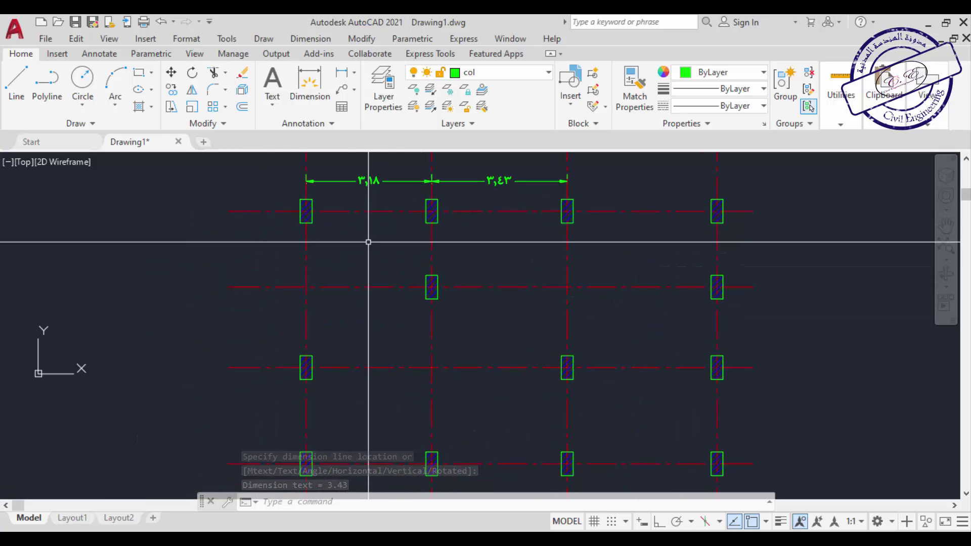
left_click(341, 72)
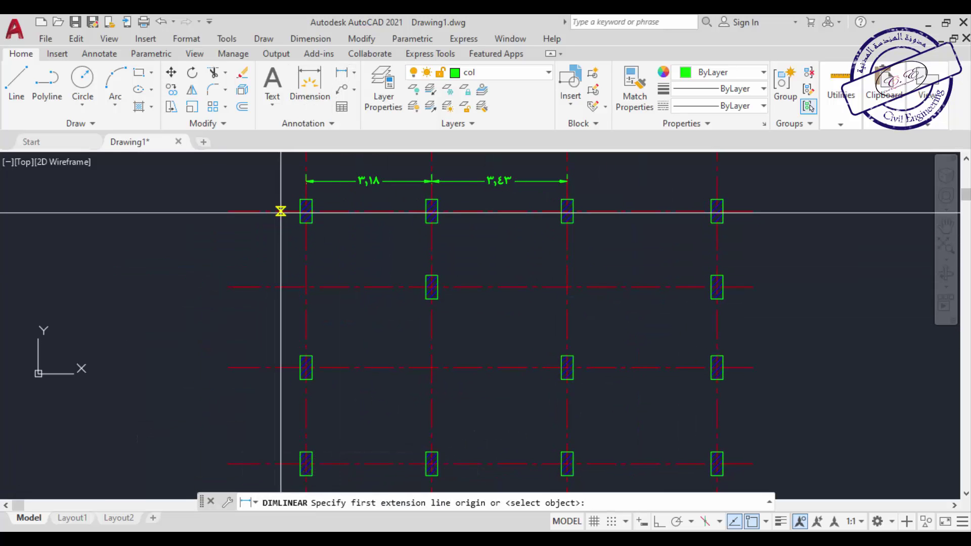
left_click(281, 210)
left_click(281, 287)
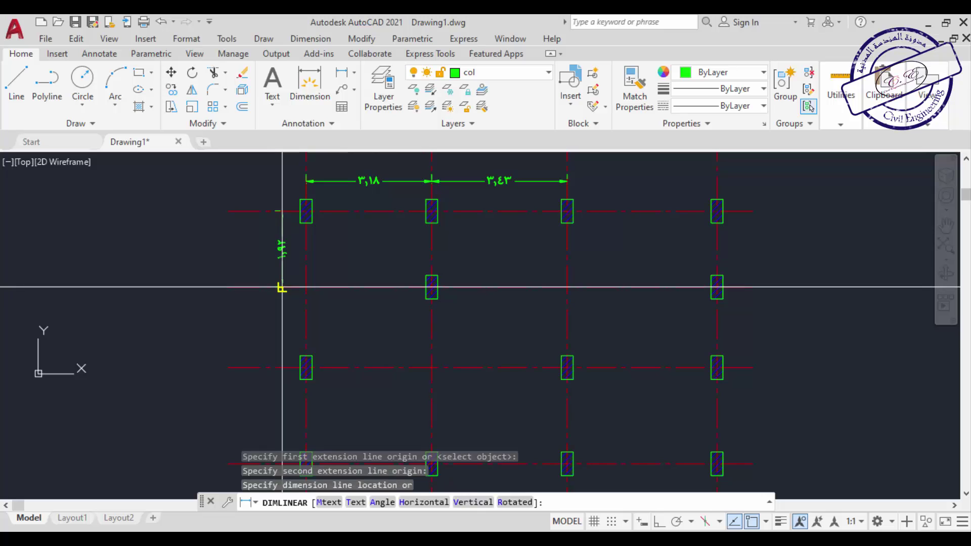
left_click(269, 283)
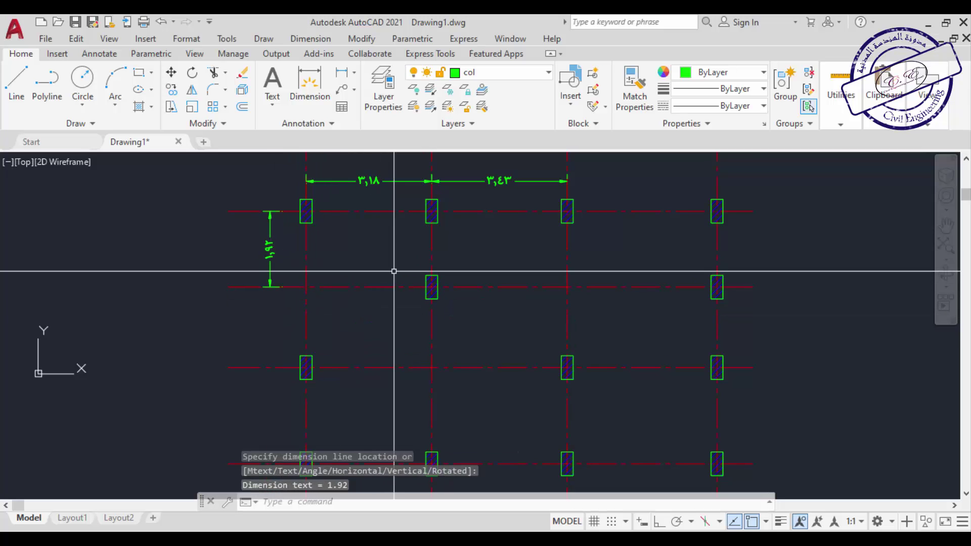
mouse_move(396, 263)
middle_mouse_down()
mouse_move(346, 276)
mouse_move(327, 268)
mouse_move(320, 169)
middle_mouse_up()
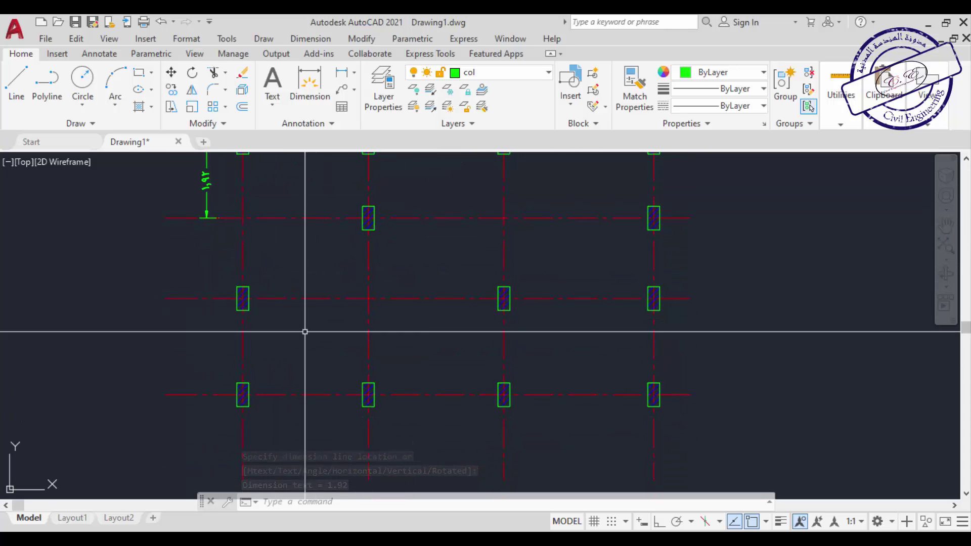
scroll(303, 330, "down", 2)
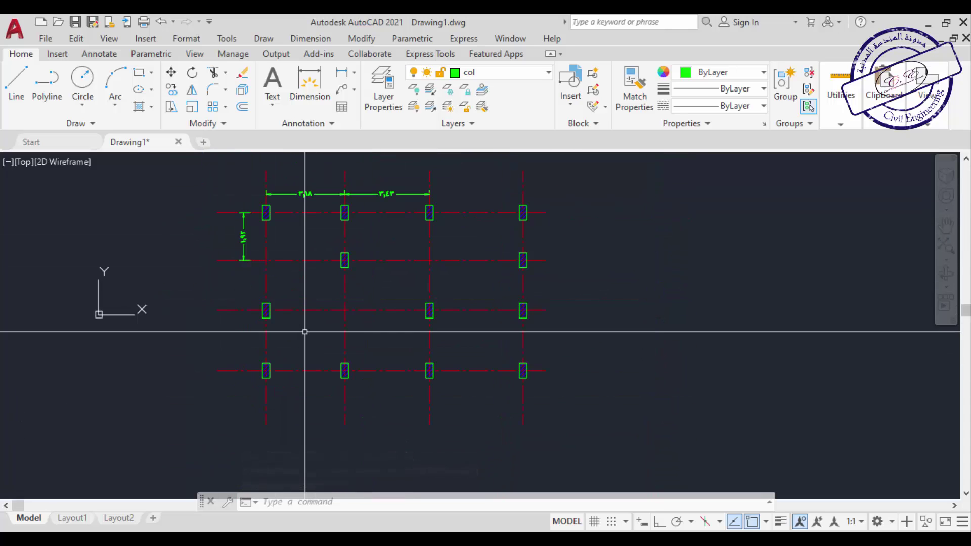
left_click(245, 234)
left_click(212, 238)
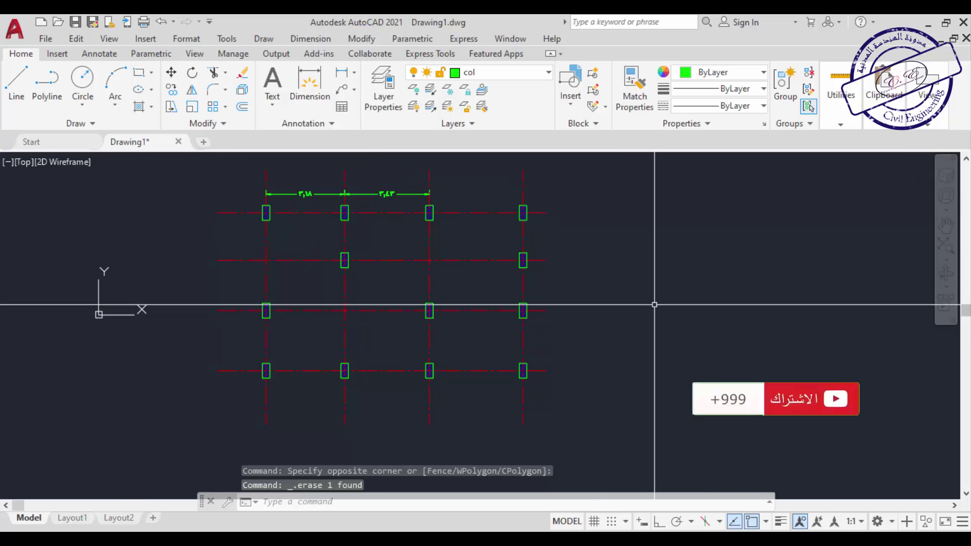
Quick-dimension the four row lines into a vertical 1.92, 2.4, 2.44 chain left of the grid
left_click(311, 39)
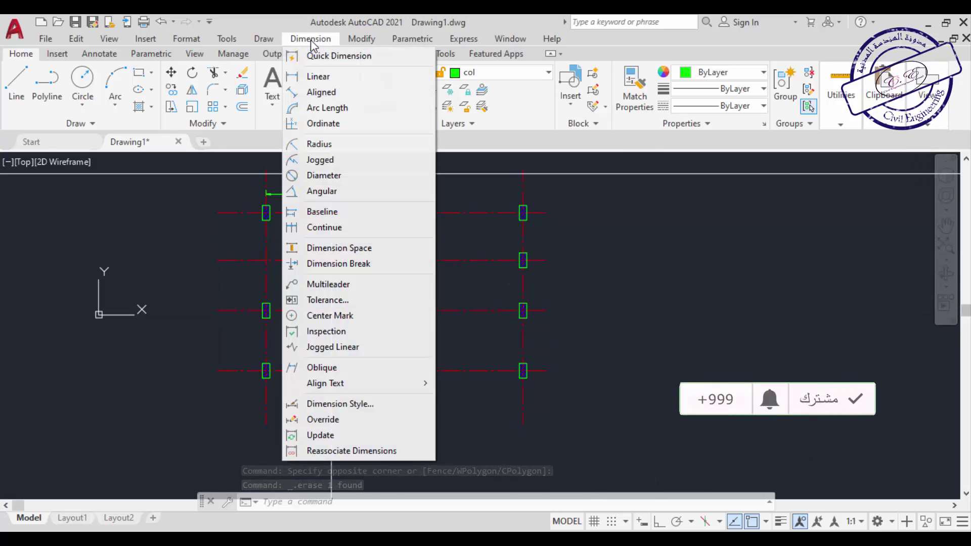
left_click(334, 57)
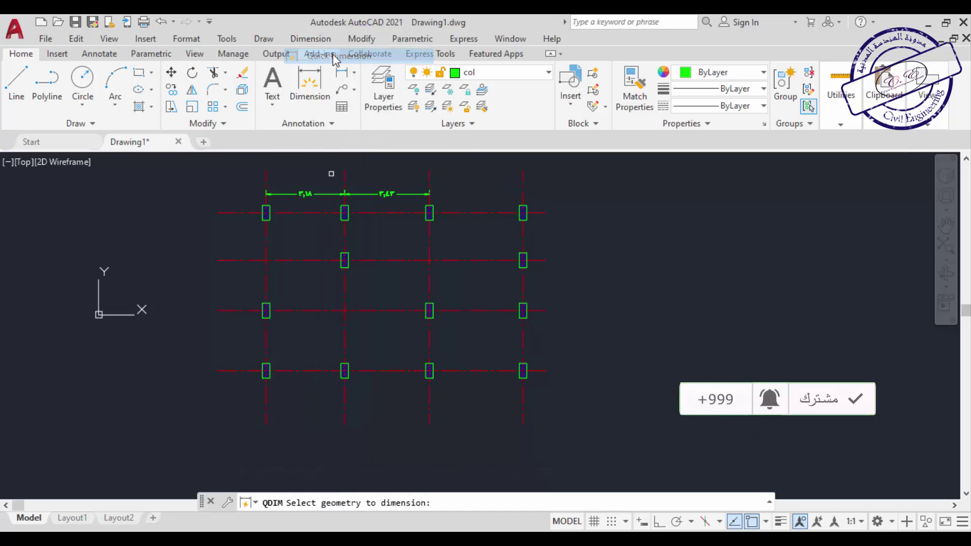
left_click(243, 198)
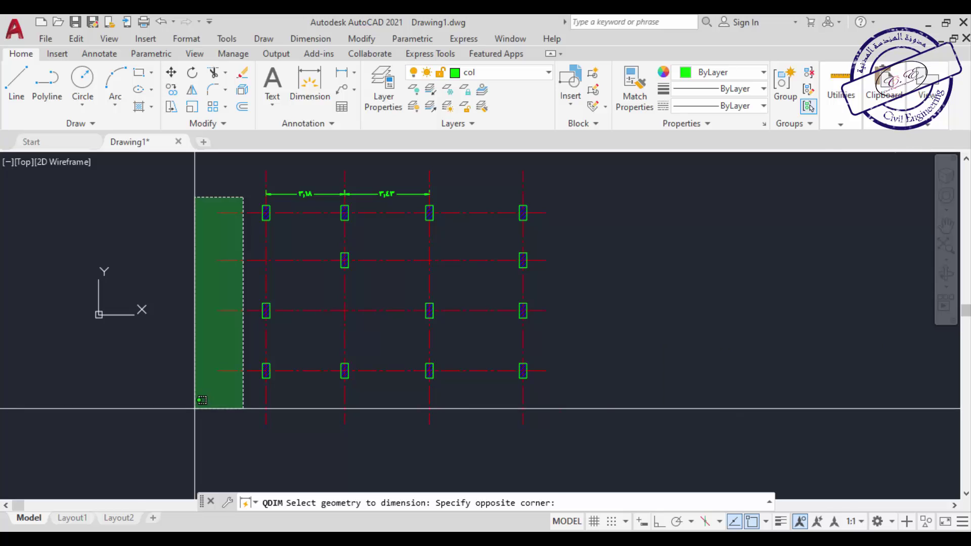
left_click(195, 409)
key("Return")
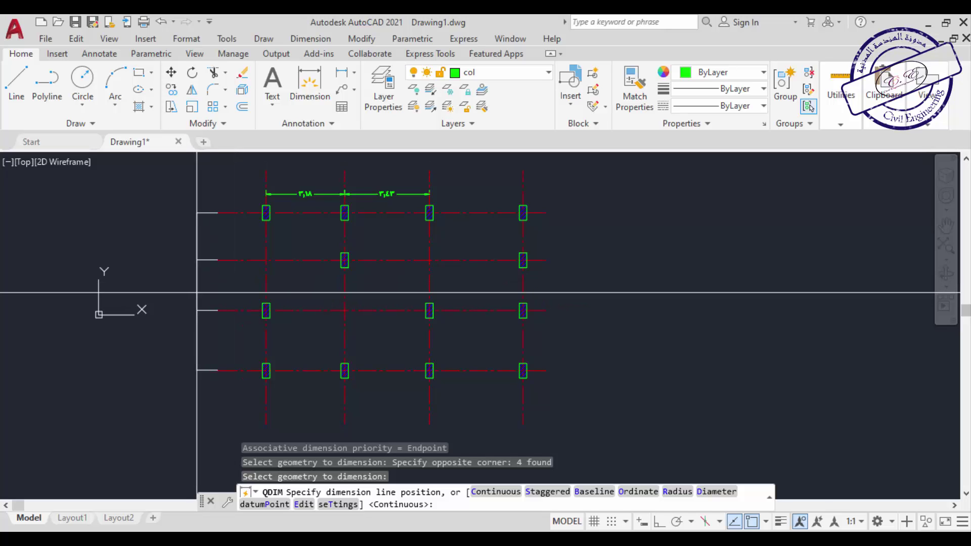
left_click(207, 292)
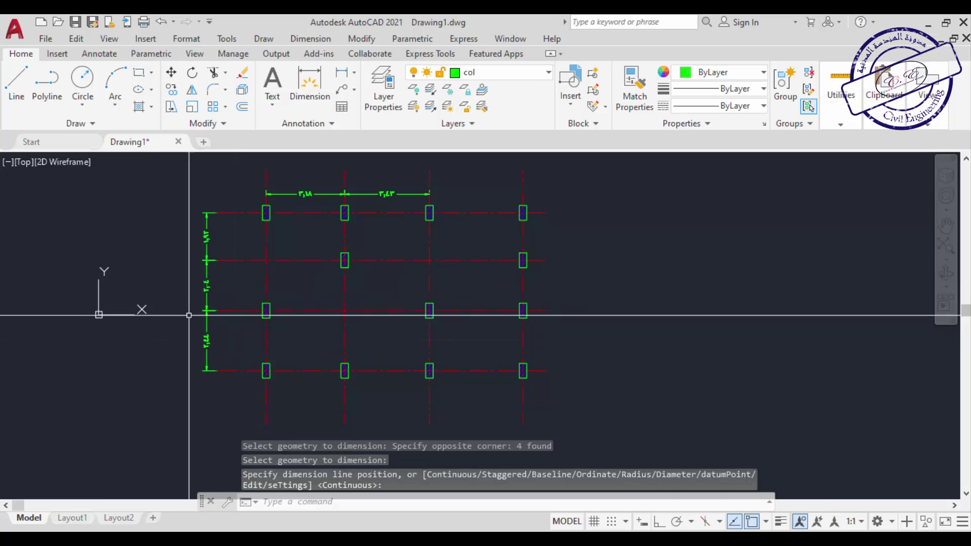
scroll(206, 262, "up", 3)
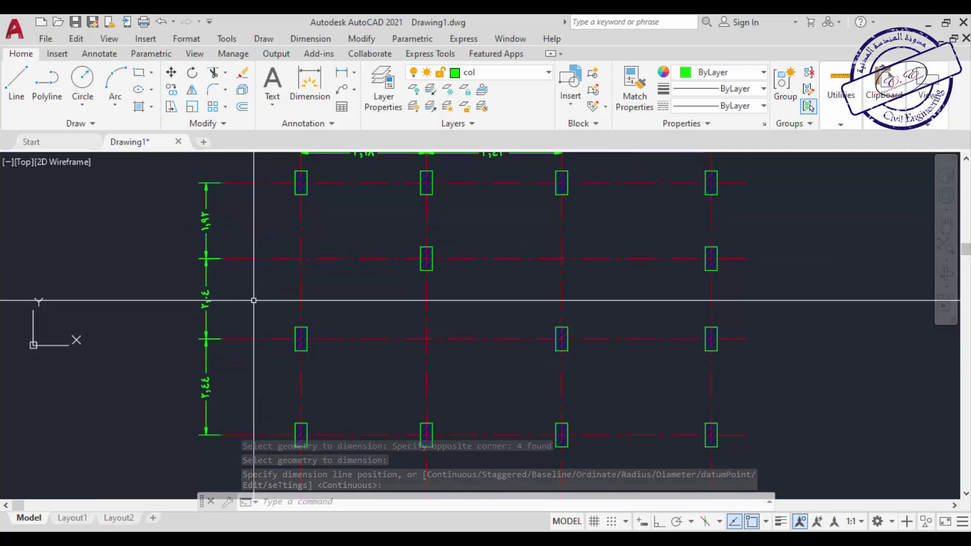
middle_click_drag(256, 299, 218, 296)
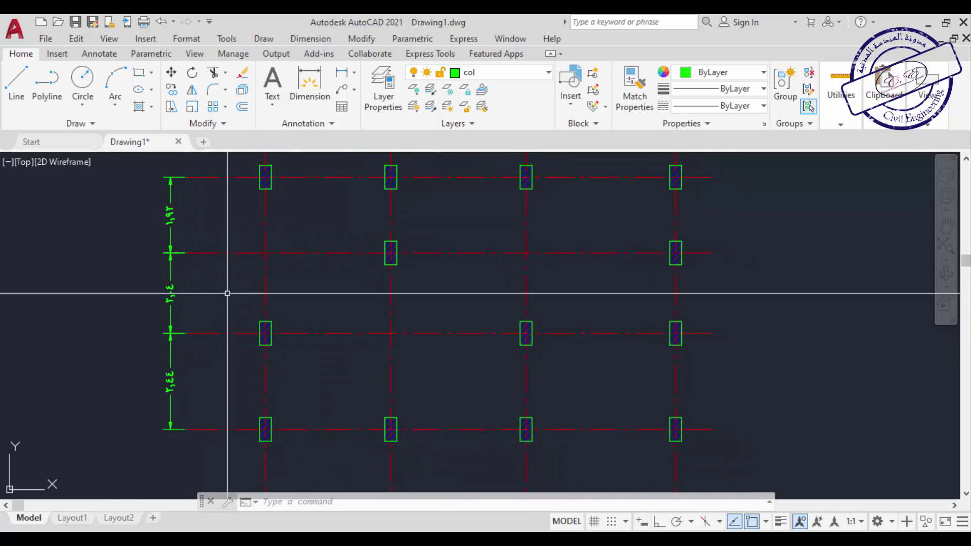